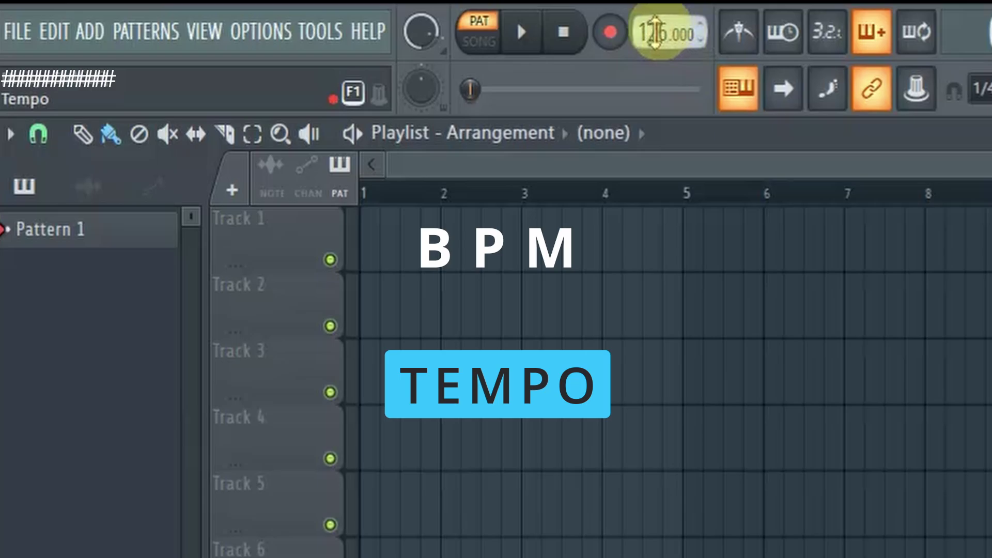
- Adjust the project tempo up and down, leaving it at 139 BPM
left_click_drag(654, 49, 654, 74)
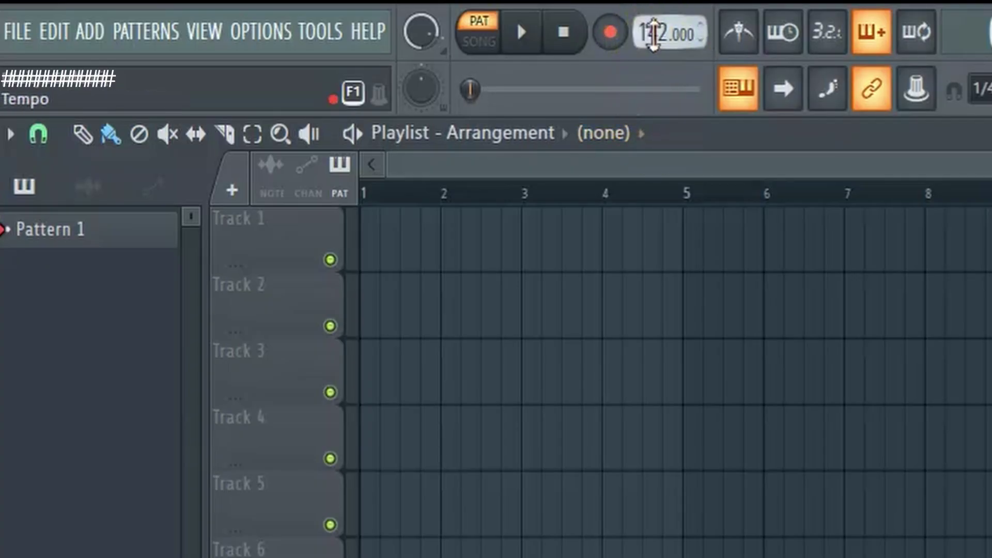
scroll(654, 34, "down", 6)
scroll(653, 35, "up", 7)
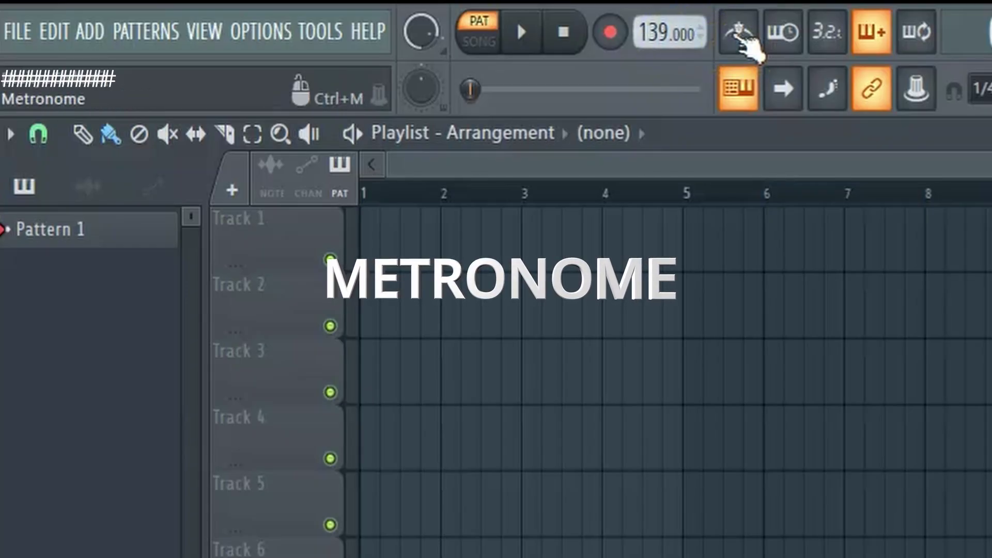
- Play with the metronome on, change the tempo to 101 BPM, and switch off the metronome and playback
left_click(735, 35)
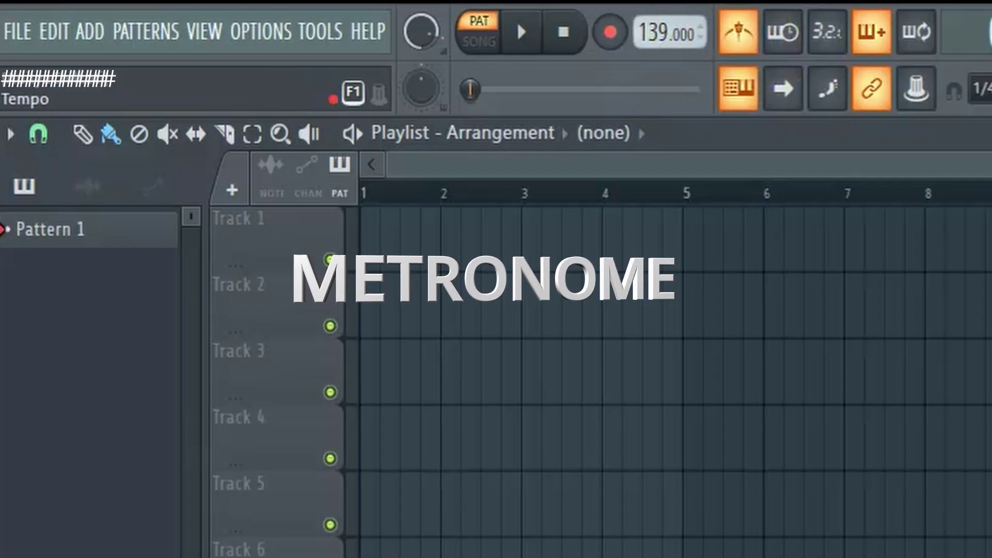
key("space")
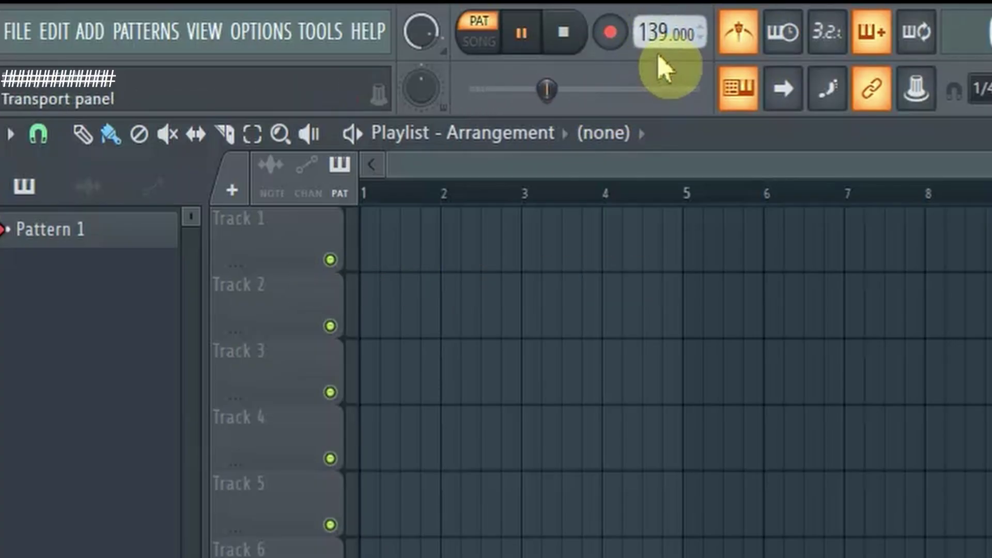
mouse_move(657, 51)
left_mouse_down()
mouse_move(650, 40)
mouse_move(651, 49)
left_mouse_up()
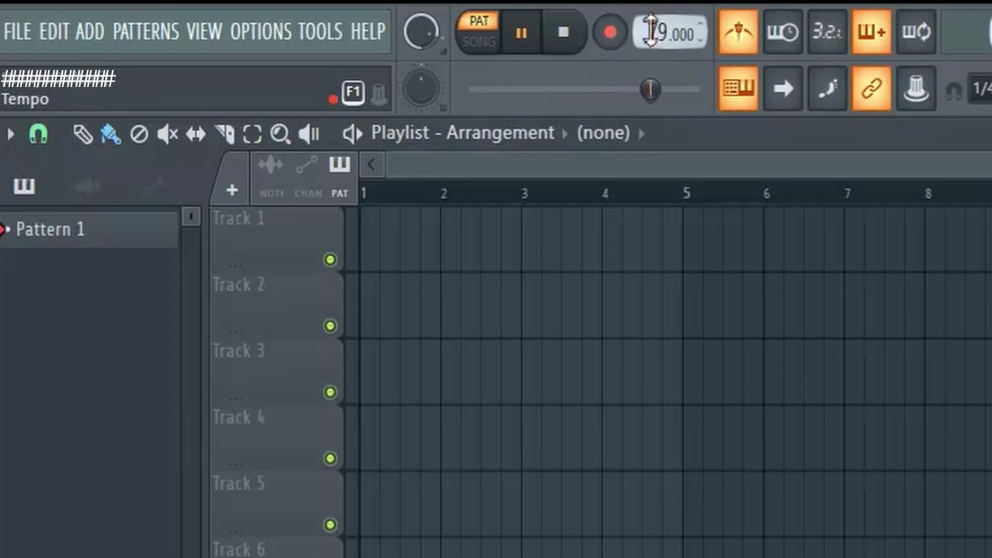
left_click_drag(651, 31, 650, 20)
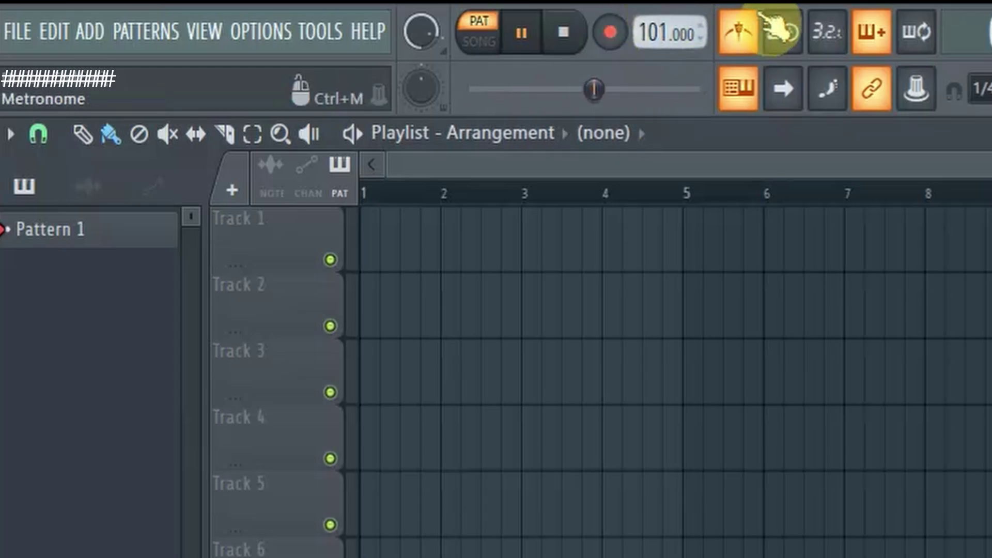
left_click(738, 32)
key("space")
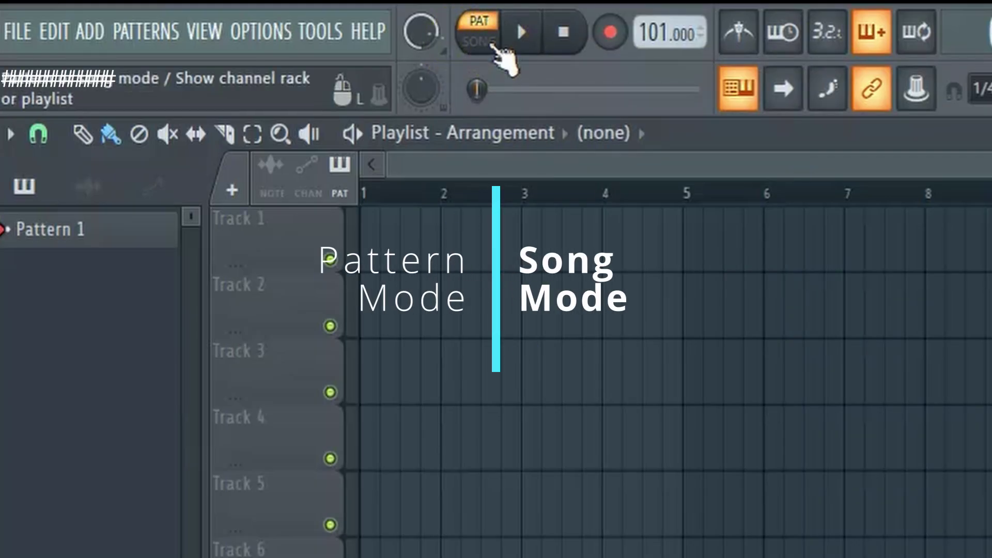
- Toggle playback between pattern mode and song mode, ending in pattern mode
left_click(484, 28)
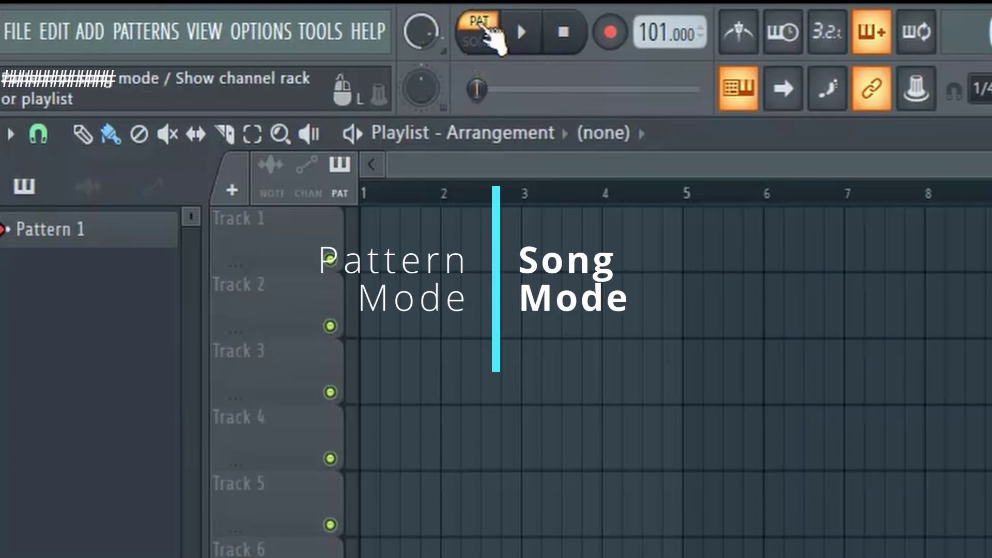
left_click(486, 29)
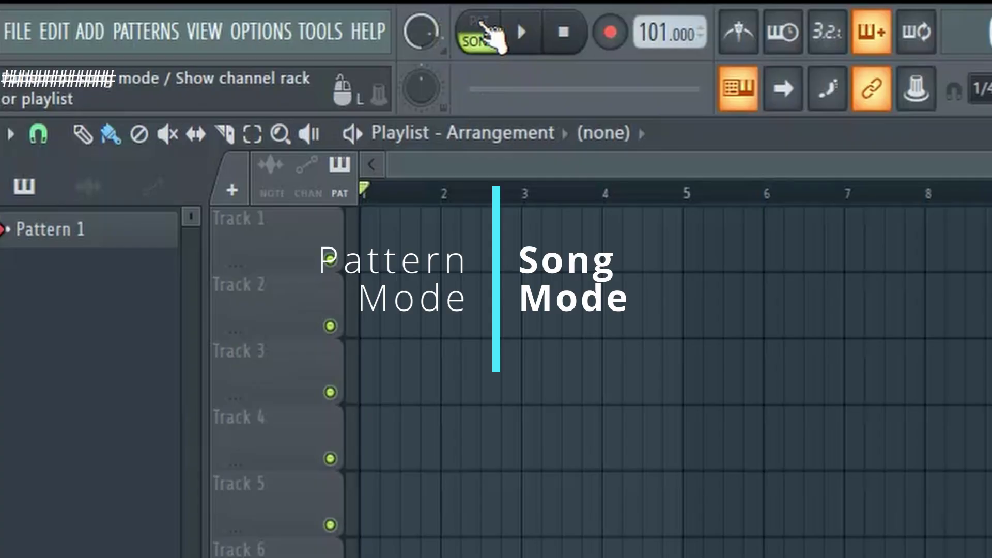
left_click(482, 35)
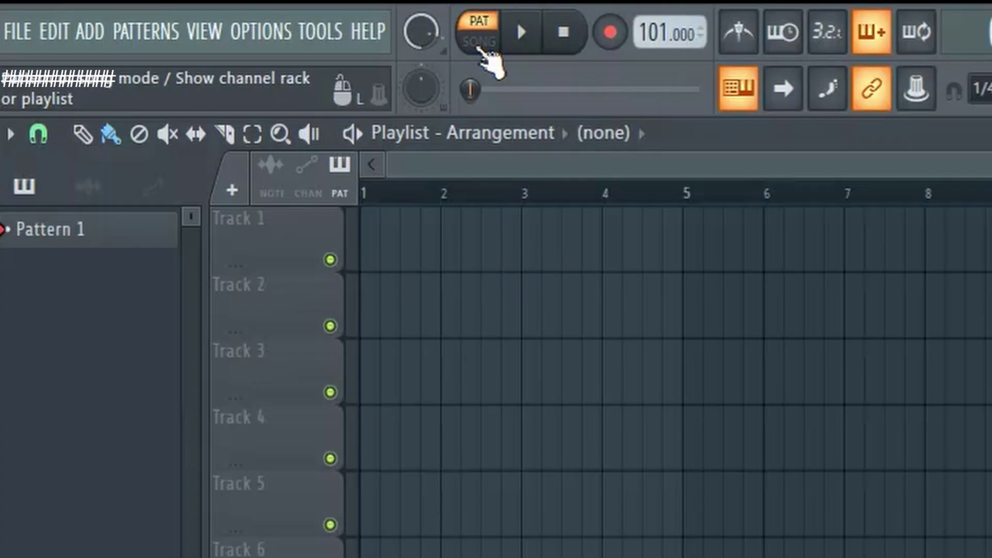
left_click(478, 47)
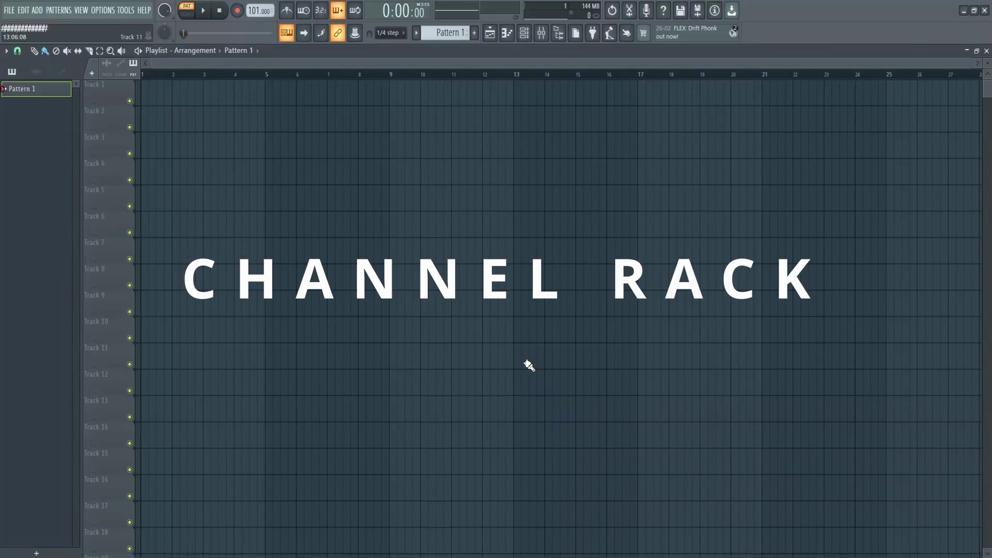
- Open the Channel rack and browse the list of instruments that can be added to it
key("F6")
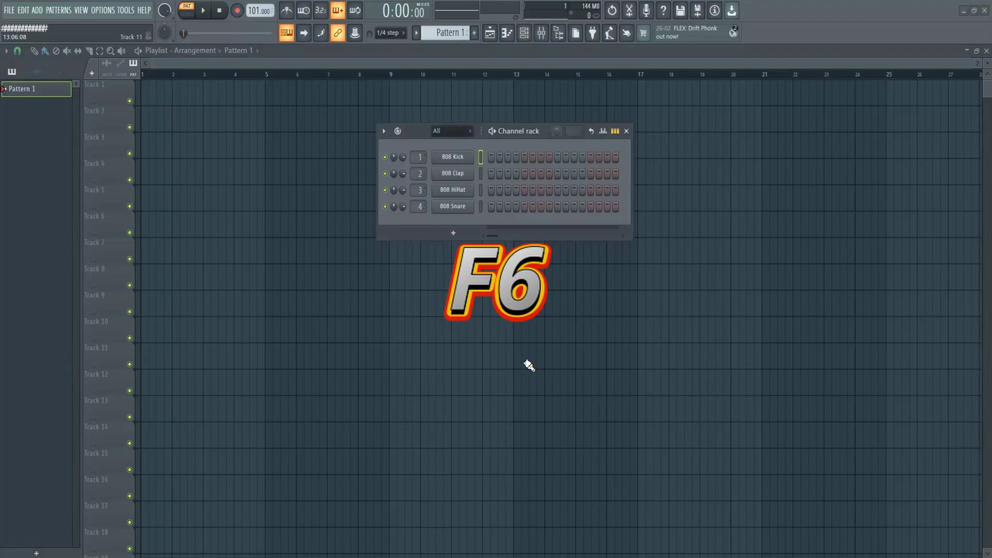
left_click(549, 345)
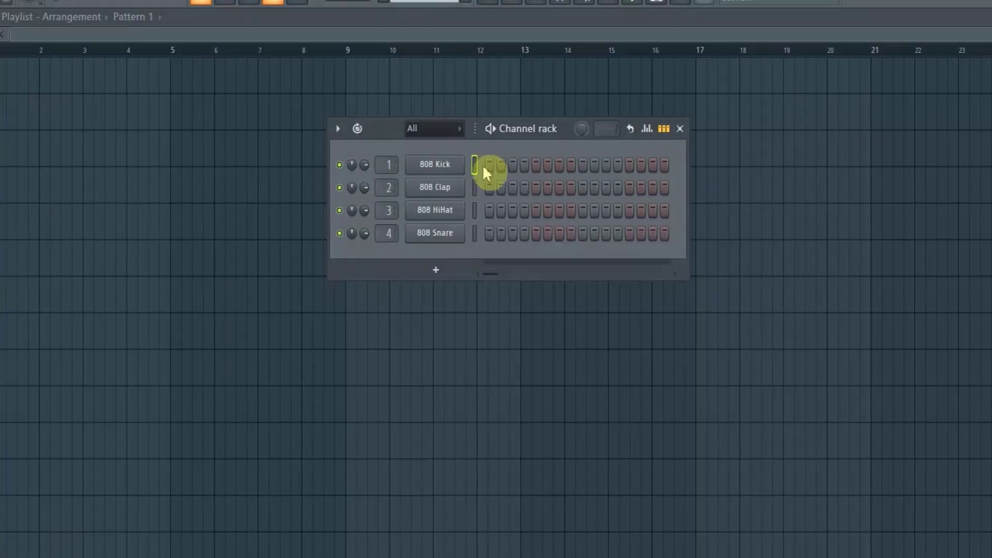
left_click(447, 271)
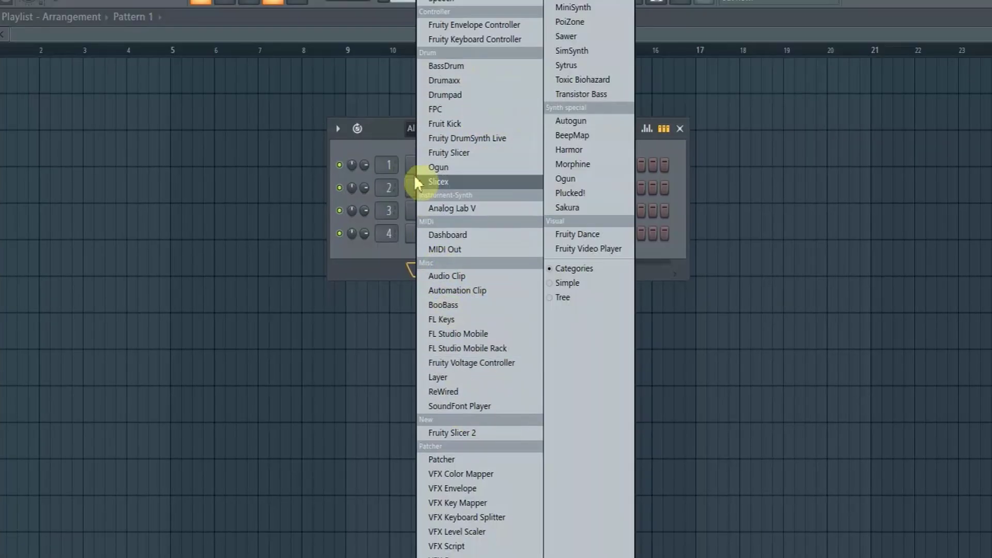
left_click(392, 132)
left_click(589, 4)
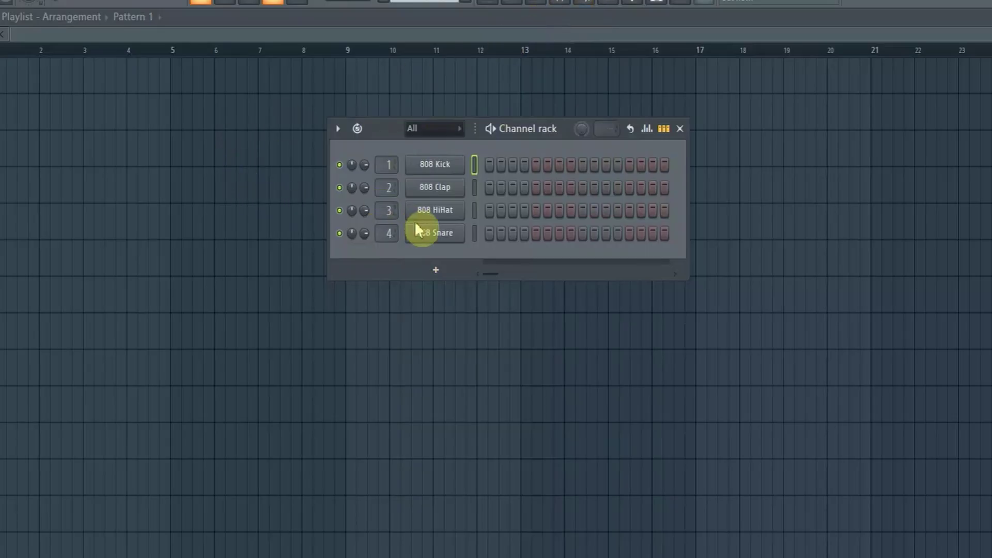
left_click(430, 233)
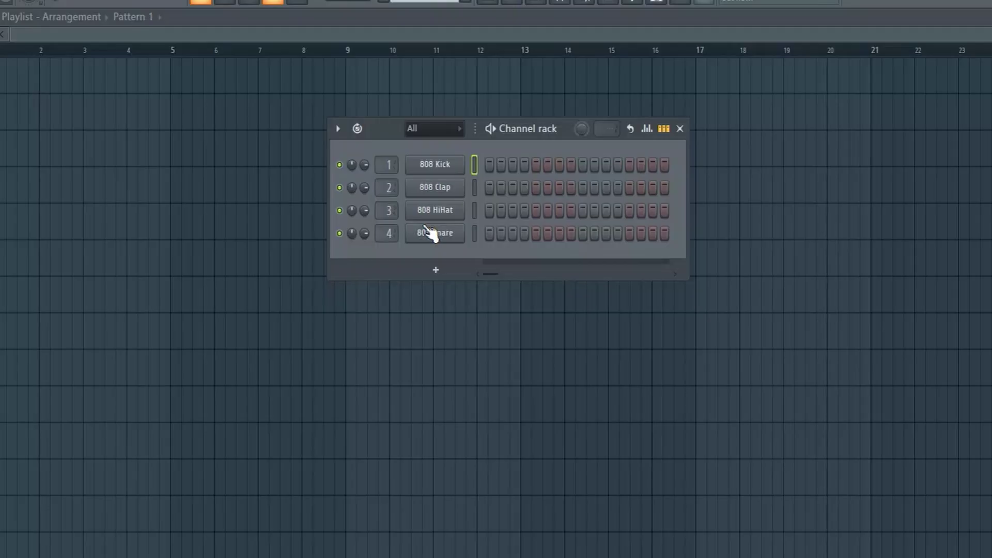
- Program the 808 Kick on steps 1, 5, 9 and 13 and play the pattern briefly
left_click(491, 163)
left_click(536, 165)
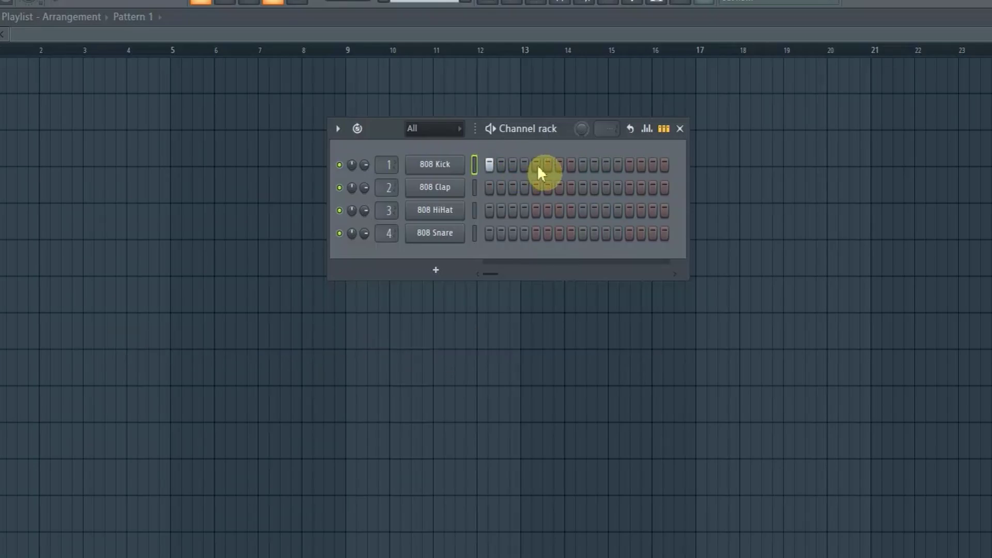
left_click(582, 165)
left_click(629, 164)
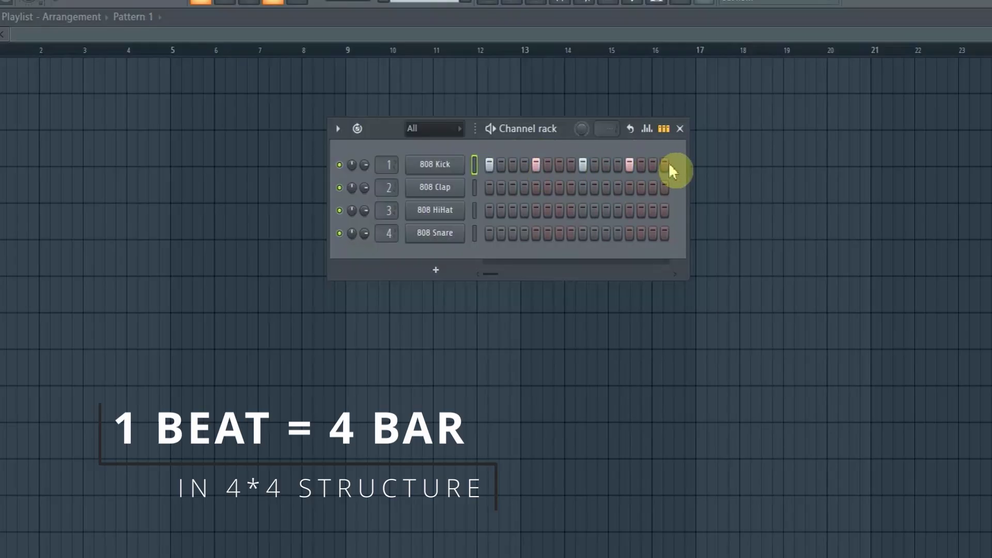
key("space")
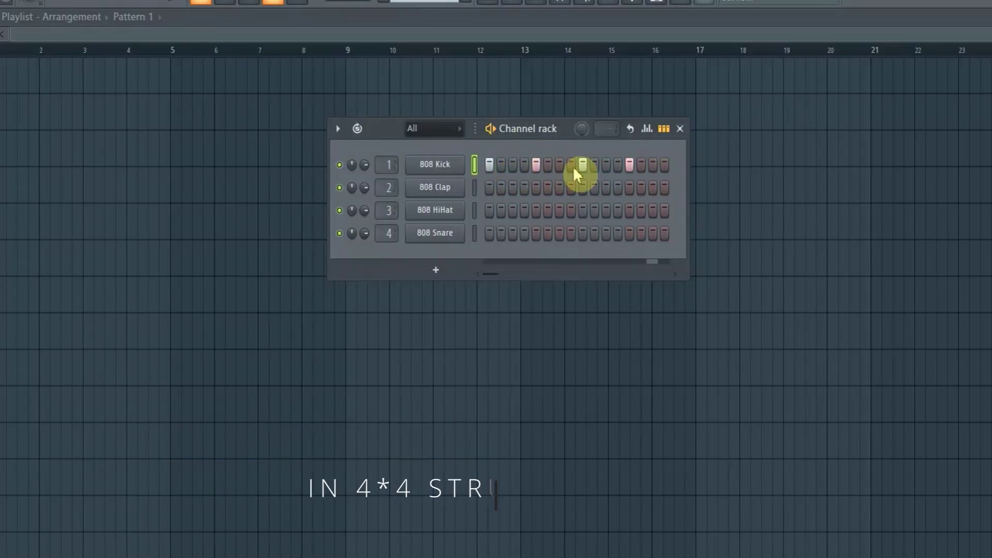
key("space")
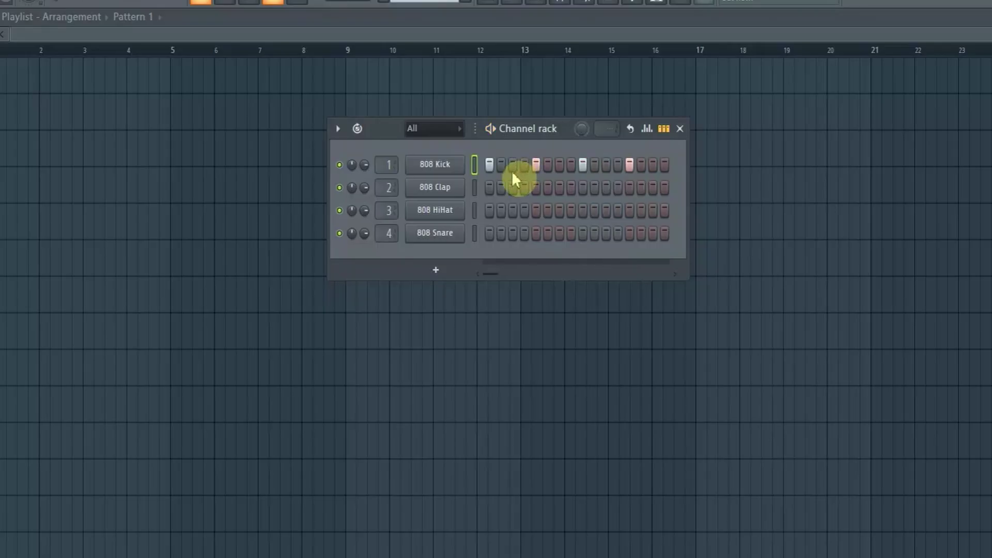
- With the pattern playing, add 808 Clap hits on steps 3, 6, 10 and 14
key("space")
left_click(512, 188)
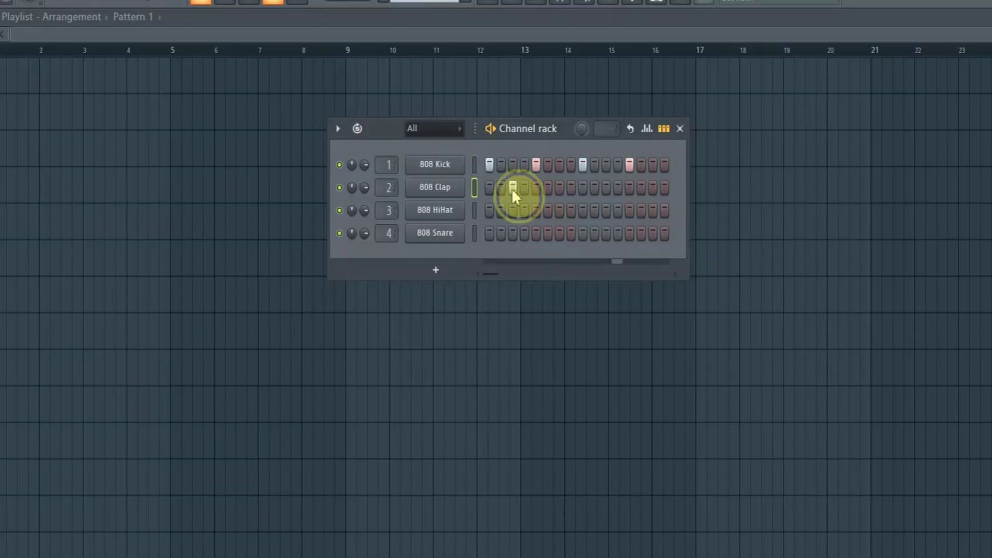
left_click(548, 187)
left_click(594, 188)
left_click(641, 188)
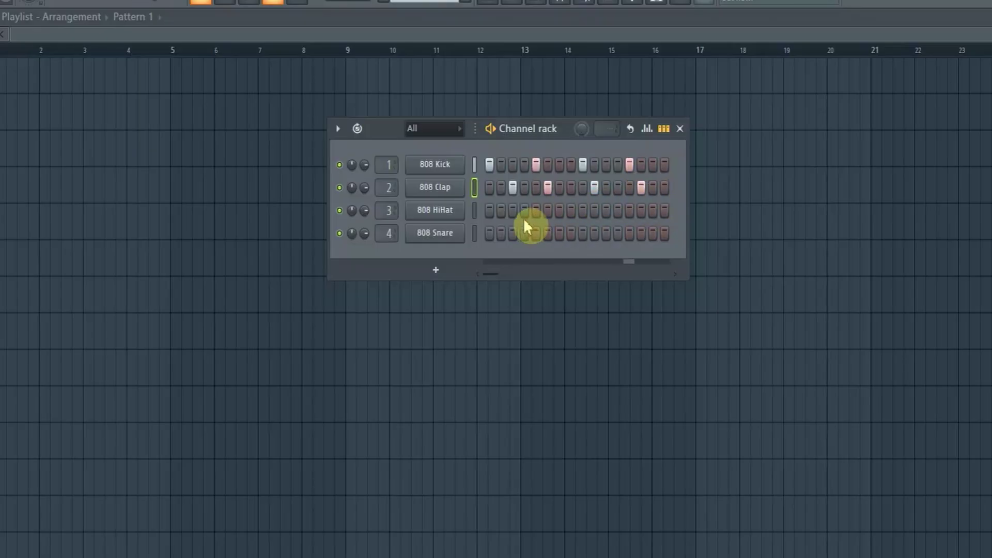
- Add 808 HiHat hits on steps 1 to 6, 12 and 13, and stop playback
left_click_drag(489, 210, 553, 211)
left_click(618, 211)
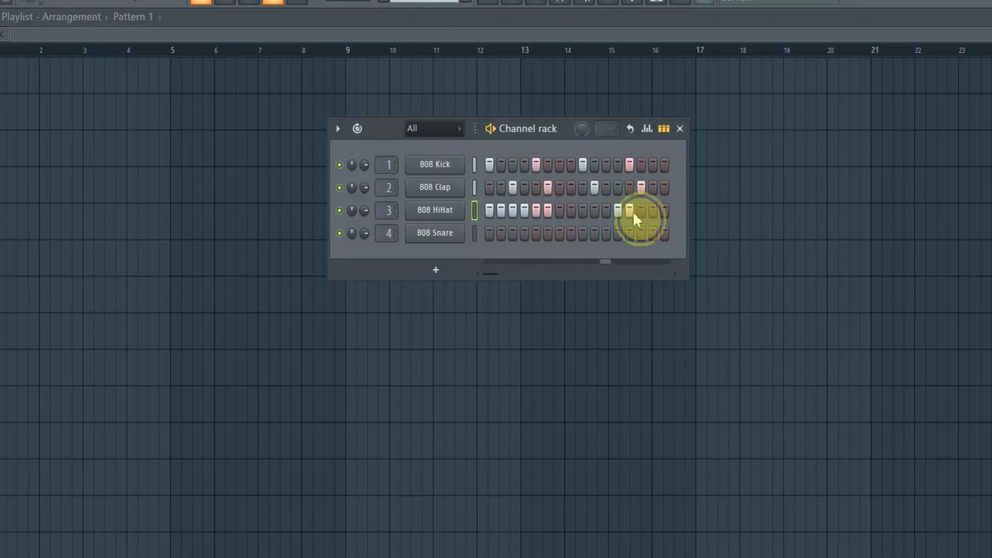
left_click(630, 211)
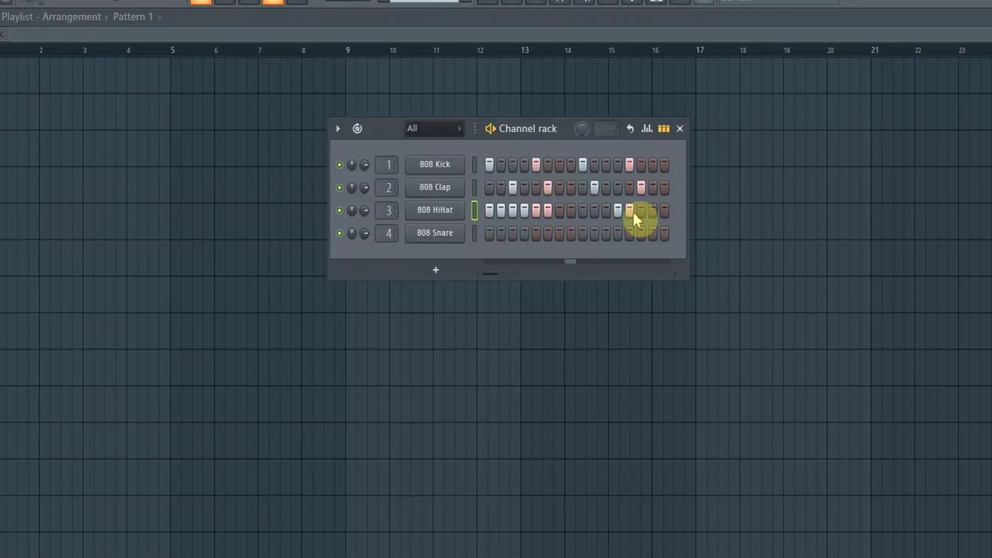
key("space")
- Clear all programmed steps from the 808 HiHat, 808 Clap and 808 Kick channels
mouse_move(644, 208)
left_mouse_down()
mouse_move(582, 227)
mouse_move(542, 209)
left_mouse_up()
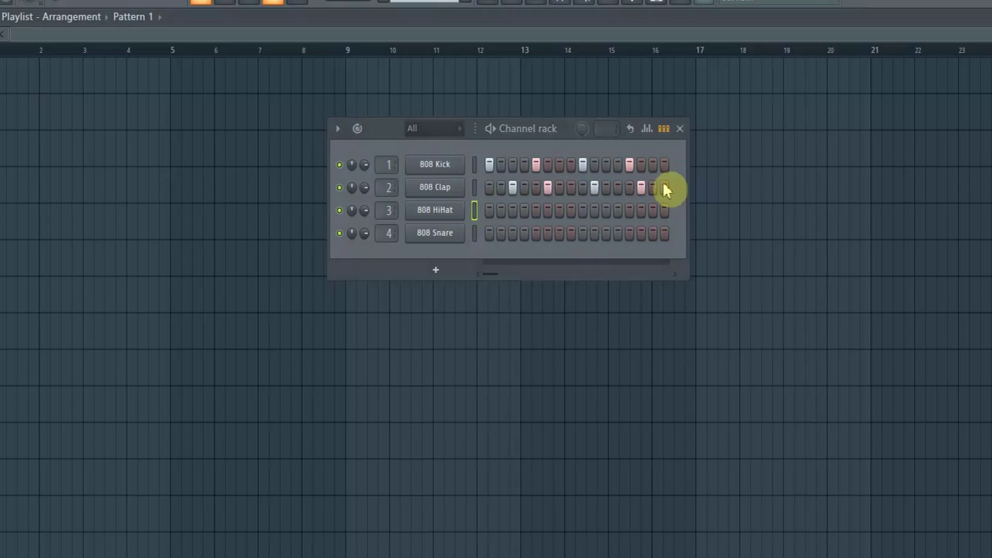
left_click_drag(665, 188, 605, 191)
left_click(582, 164)
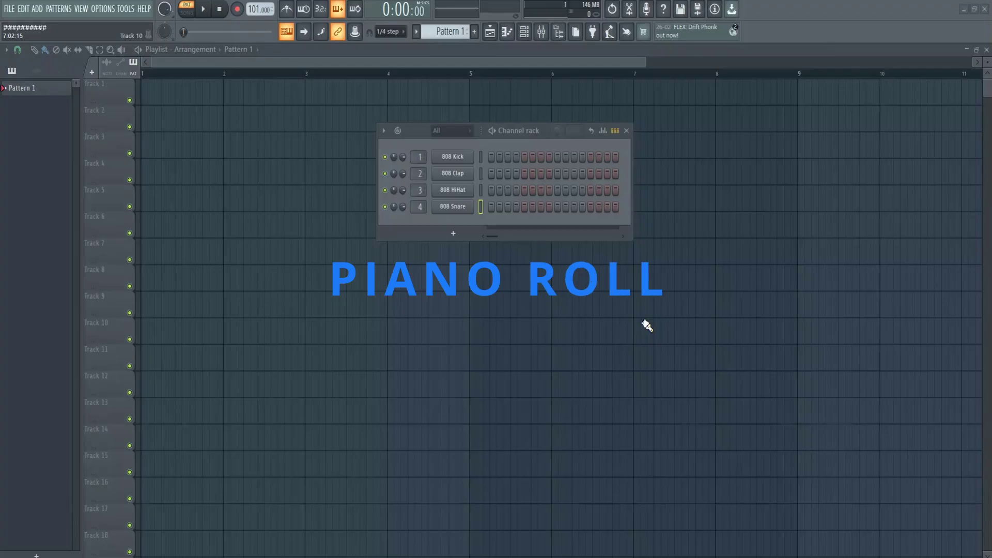
- Add an FL Keys channel to the Channel rack and close its plugin window
left_click(461, 233)
left_click(462, 269)
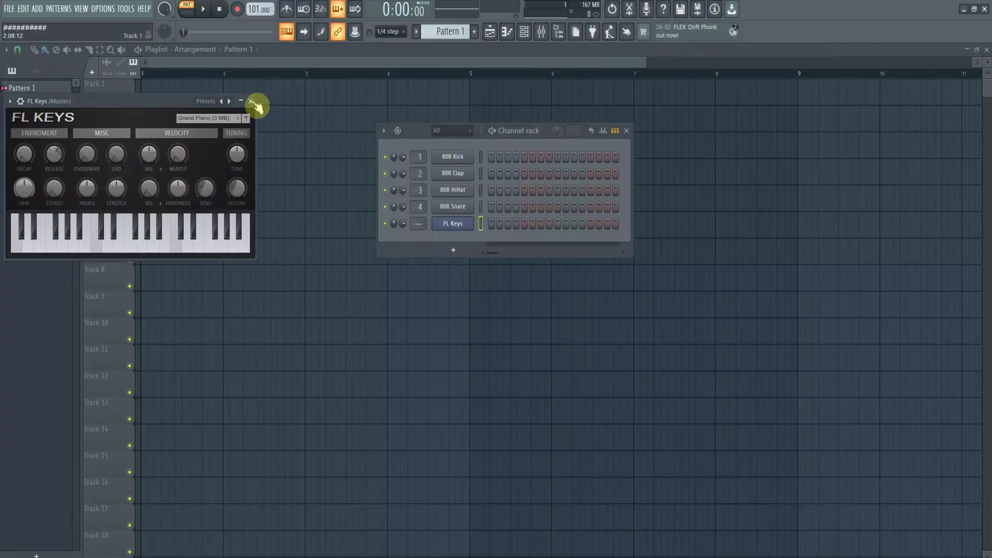
left_click(250, 101)
- Open the piano roll for FL Keys and enlarge the note area by shrinking the velocity pane
left_click(455, 299)
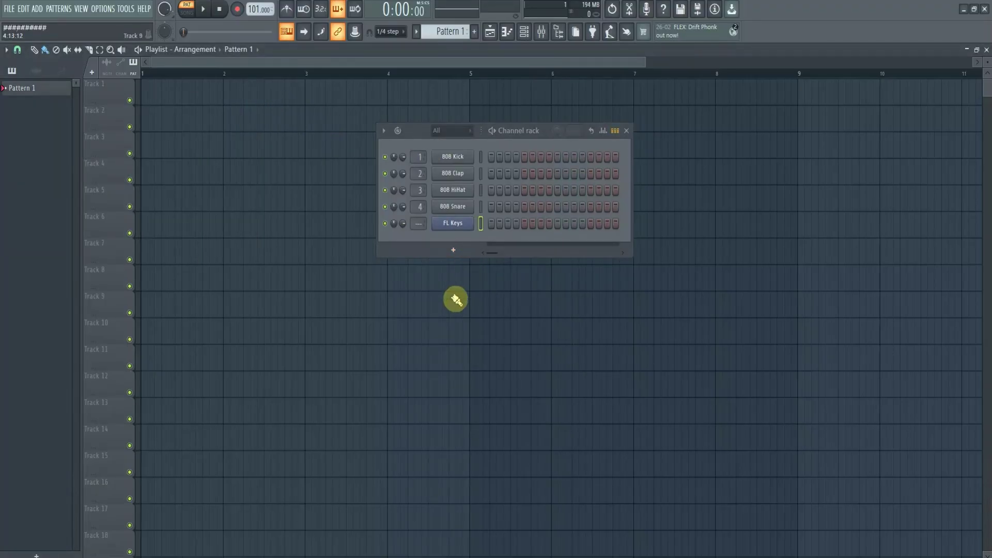
key("F7")
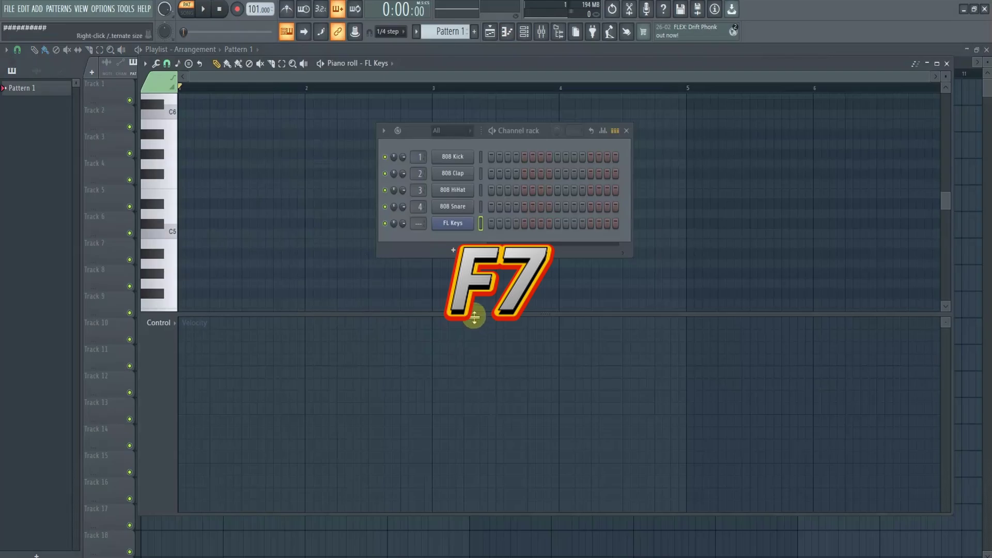
left_click_drag(471, 313, 476, 460)
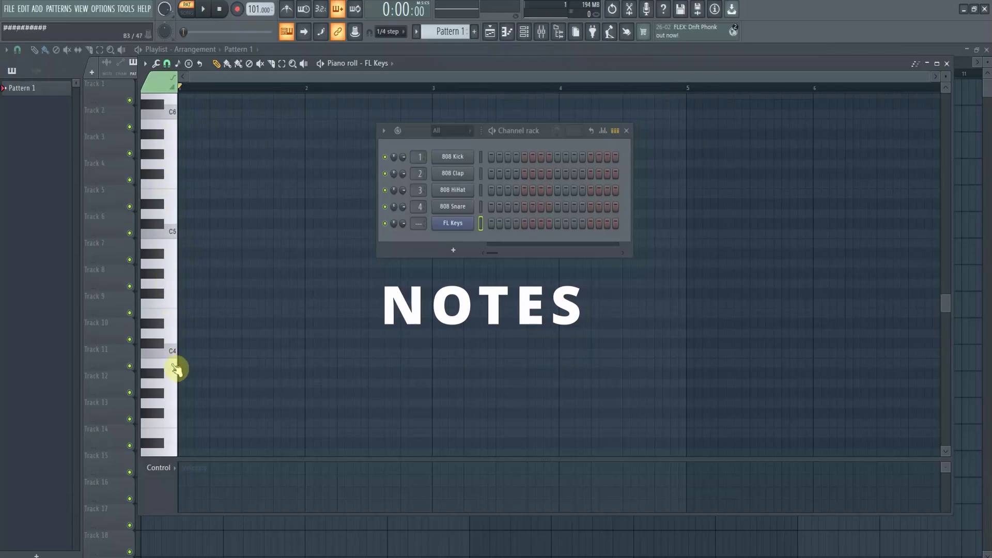
- Place three ascending notes, A4, B4 and C5, in the first bar of the piano roll
left_click(188, 264)
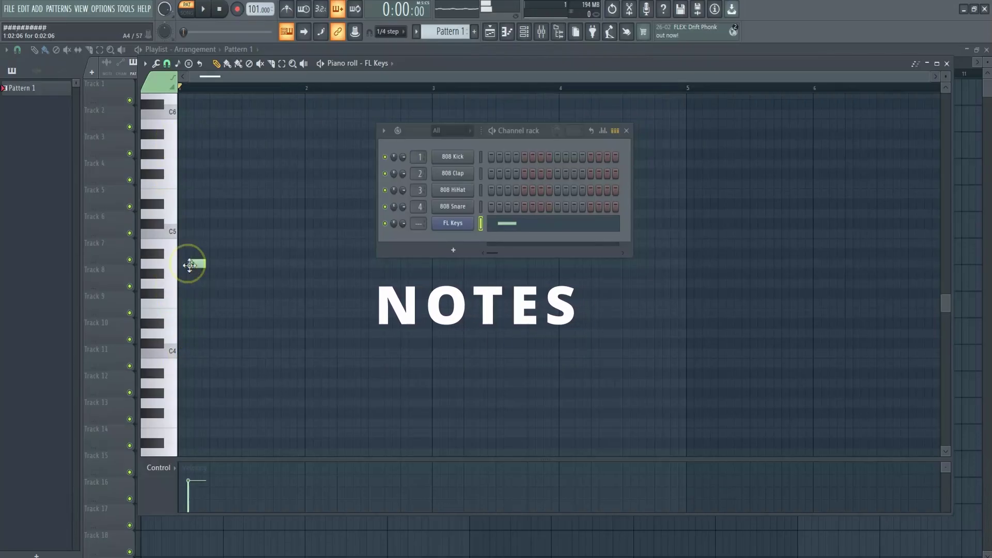
left_click(204, 243)
left_click(220, 233)
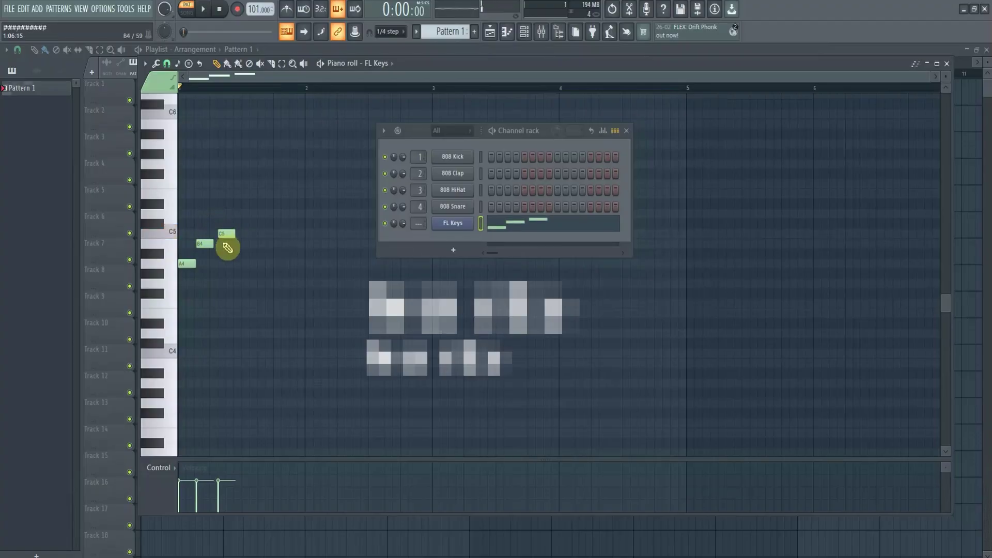
- Delete the third note, turn the B4 note into a longer C5, and preview the pattern
right_click(222, 233)
left_click_drag(213, 243, 238, 237)
key("space")
key("space")
key("space")
key("space")
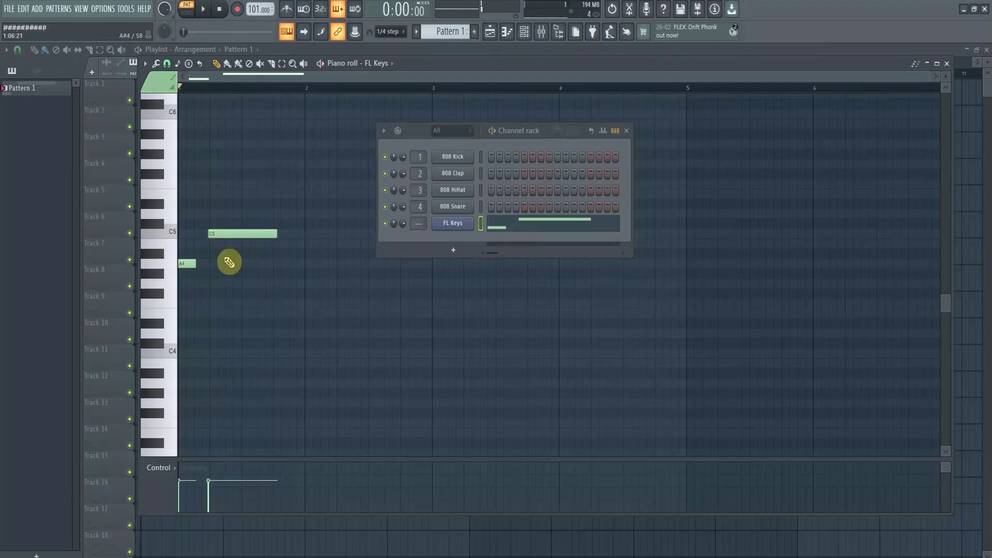
- Place a long A4 note beneath the long C5 note and preview the pattern
left_click(224, 263)
key("space")
key("space")
- Select all the piano roll notes as a group and move them along the timeline
left_click_drag(241, 211, 202, 287)
left_click(190, 286, "ctrl")
left_click_drag(244, 225, 174, 302)
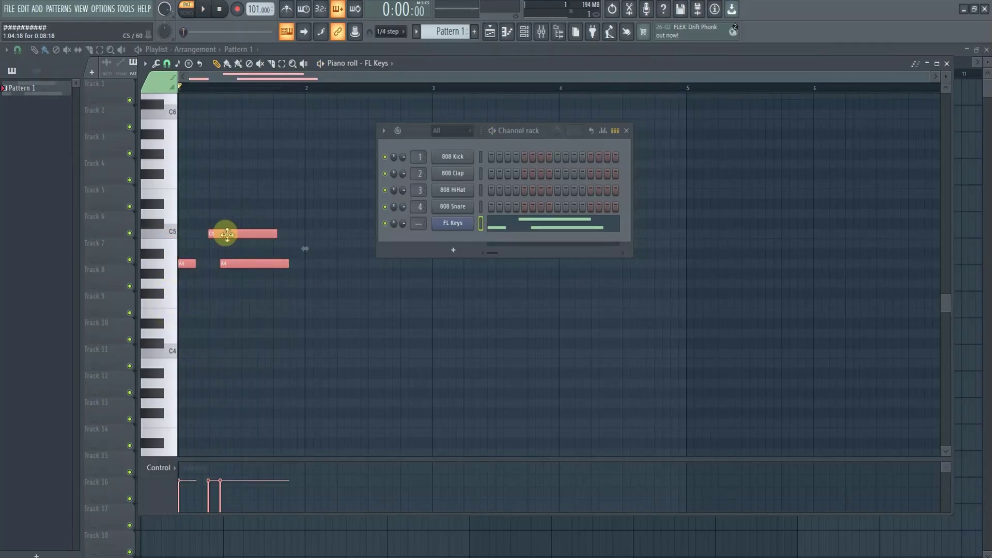
left_click_drag(226, 233, 295, 237)
mouse_move(267, 203)
left_mouse_down()
mouse_move(215, 259)
mouse_move(151, 302)
left_mouse_up()
left_click_drag(228, 234, 276, 234)
left_click_drag(182, 251, 182, 252)
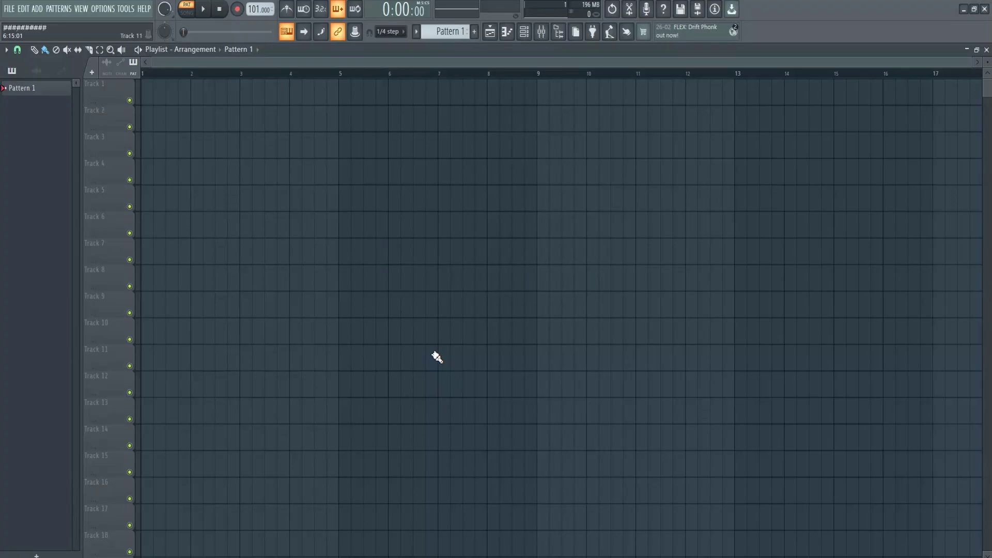
- Hide the Playlist window and show it again
key("F5")
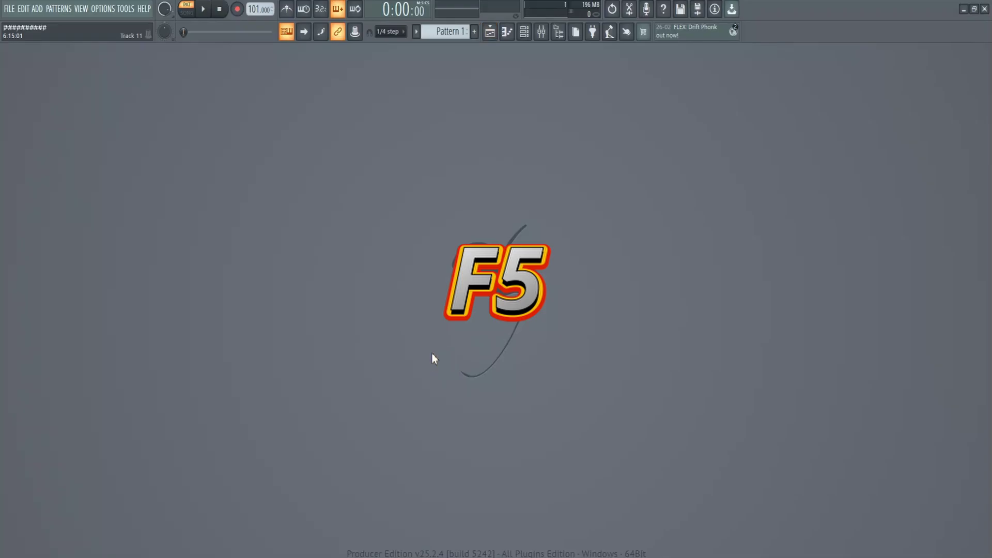
key("F5")
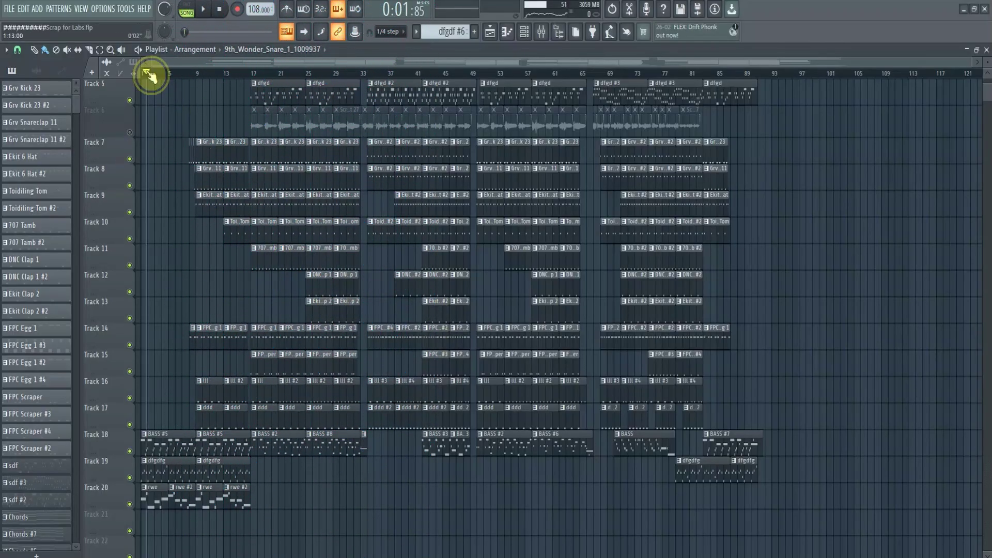
- Play the arrangement from the start, jump the playhead to about bars 7, 16 and 64, and stop playback
key("space")
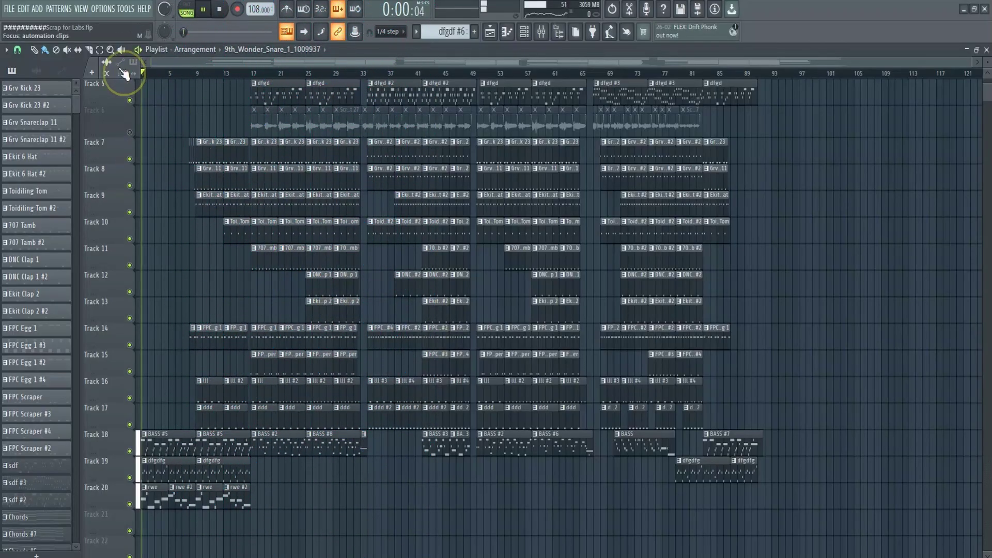
left_click(187, 74)
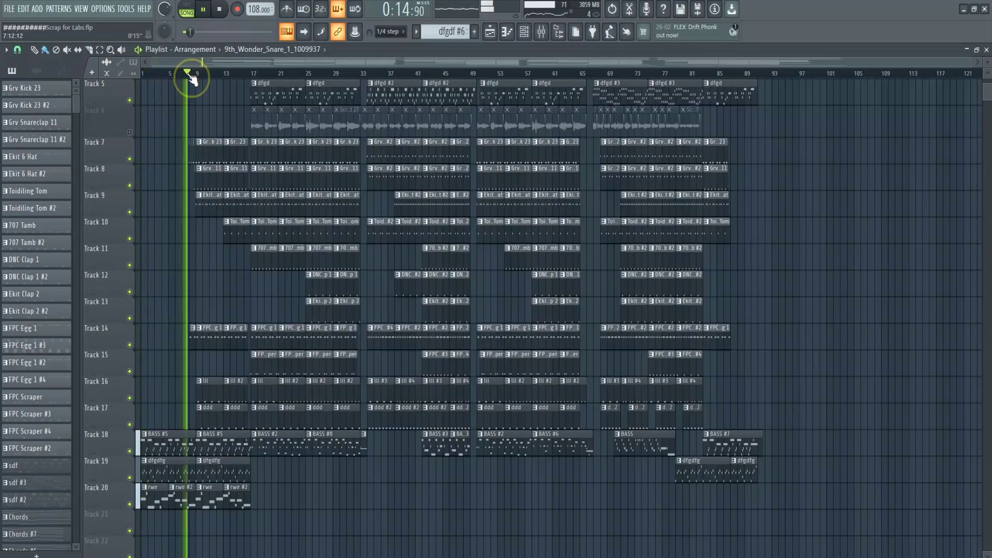
left_click(248, 75)
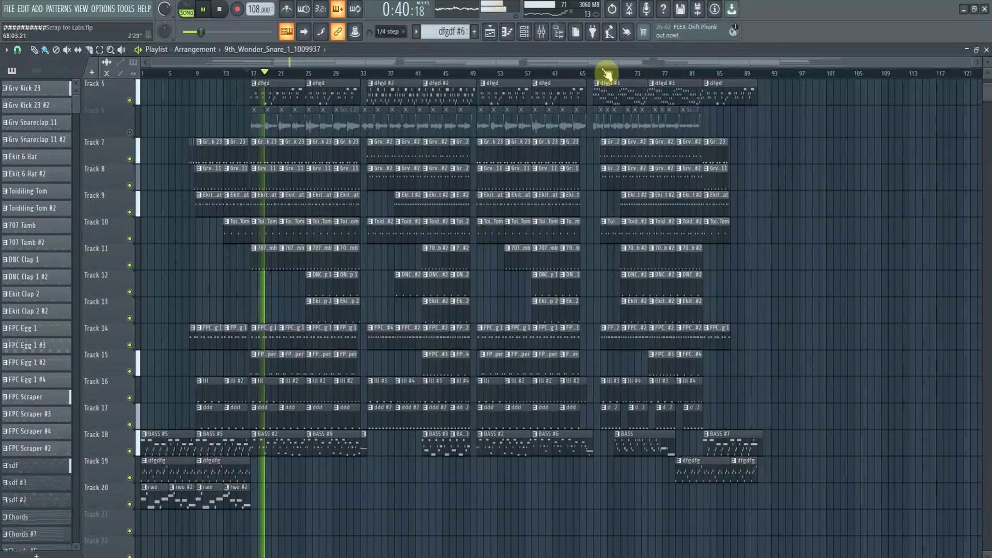
left_click(575, 75)
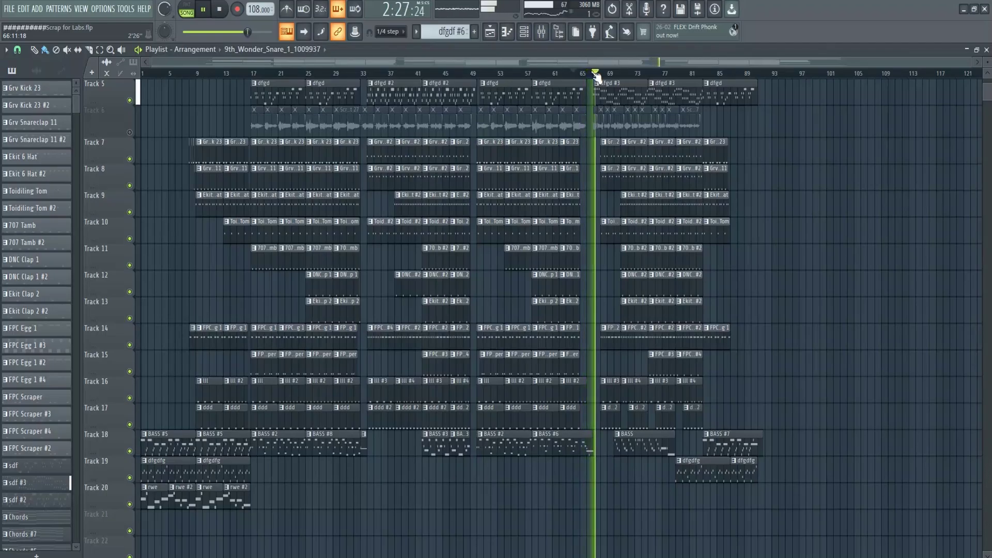
key("space")
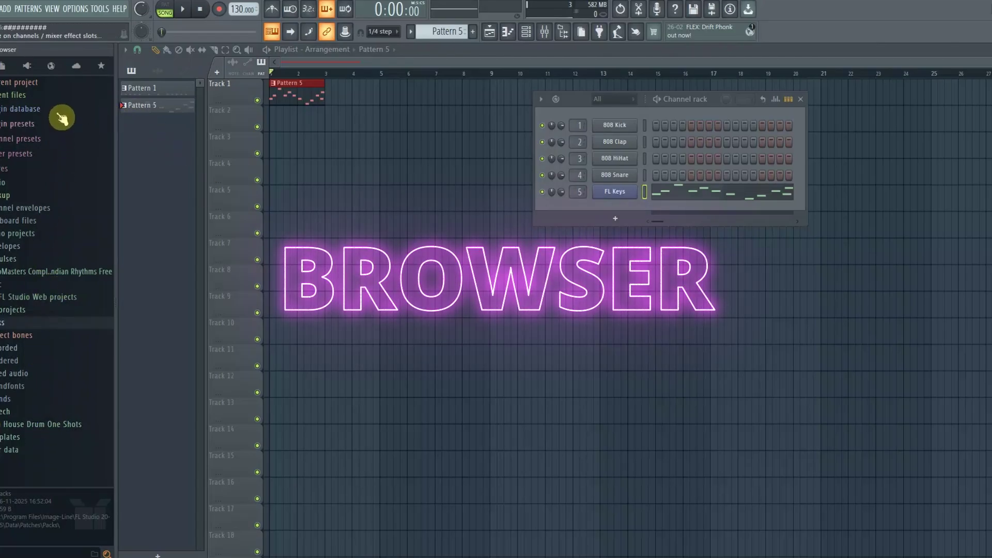
- Hide and reshow the Browser, and open the Kicks folder inside the Drums folder of Packs
left_click(562, 34)
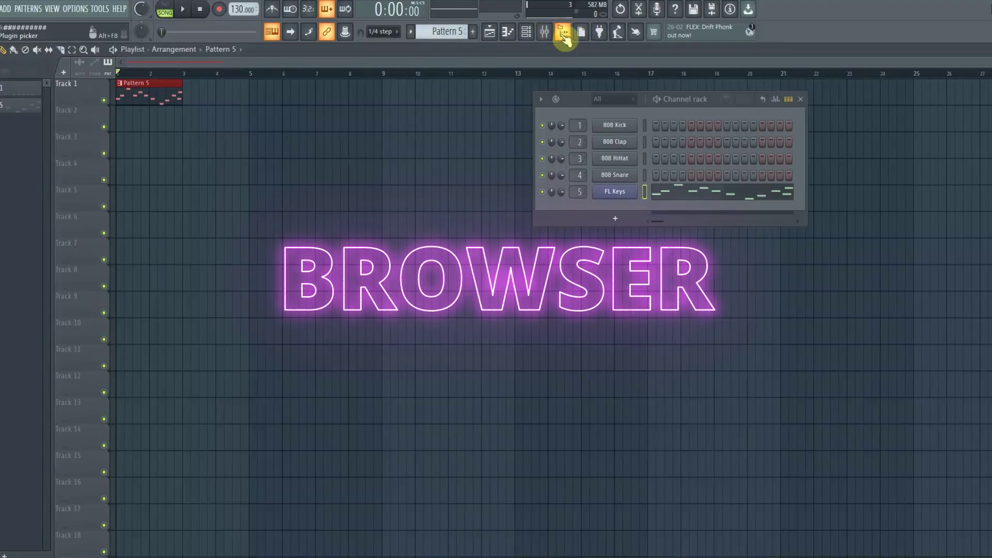
left_click(562, 34)
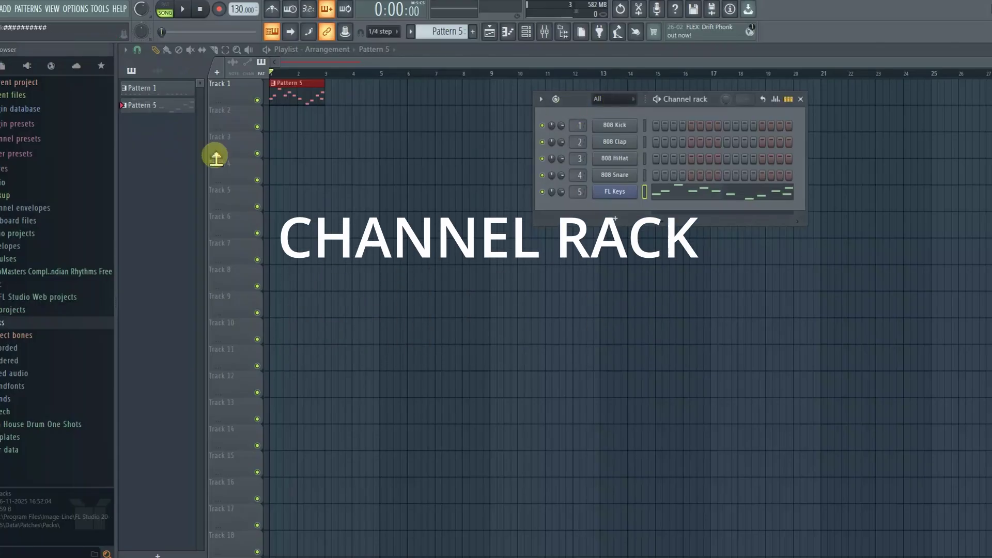
left_click(17, 323)
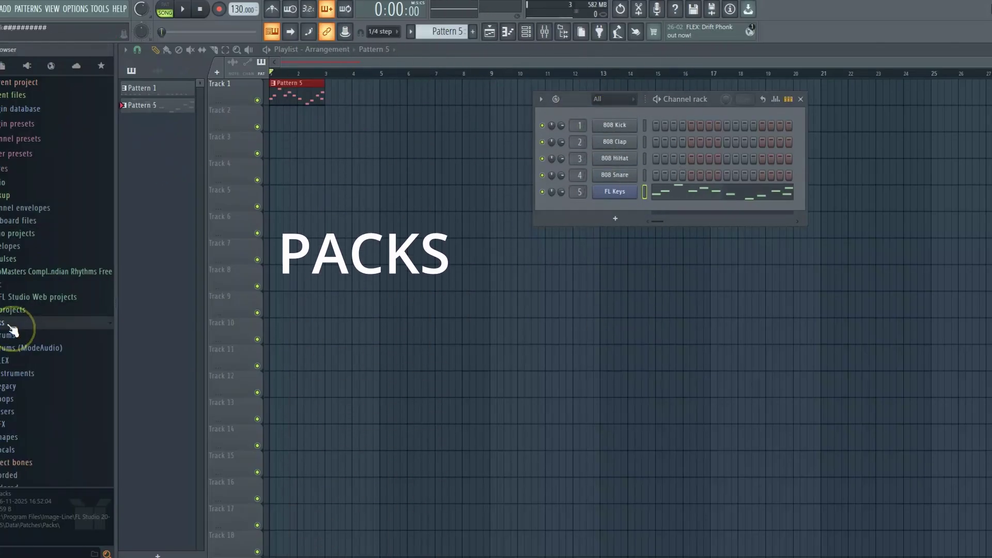
left_click(11, 266)
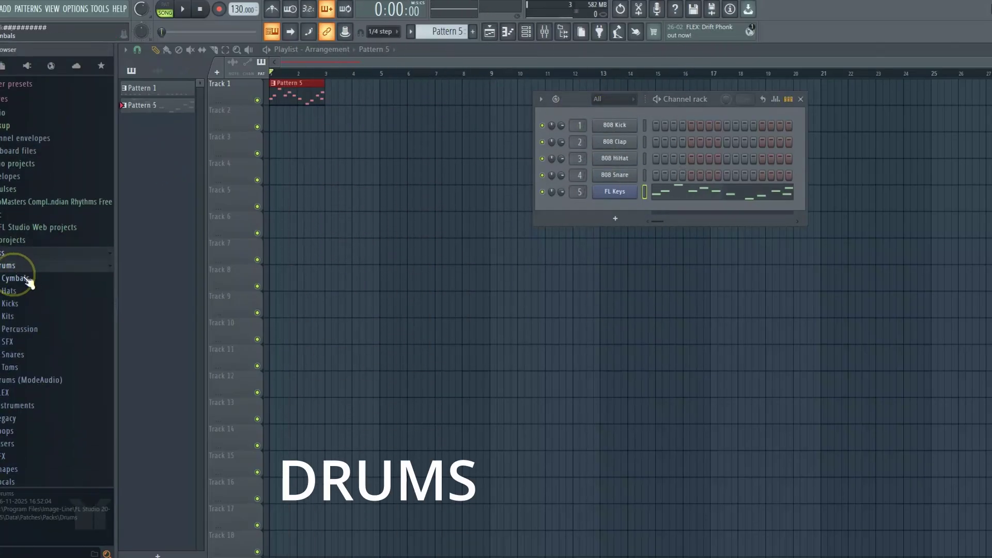
left_click(18, 304)
- Audition several Grv Kick samples and add Grv Kick 22 to the Channel rack as a new channel
left_click(41, 314)
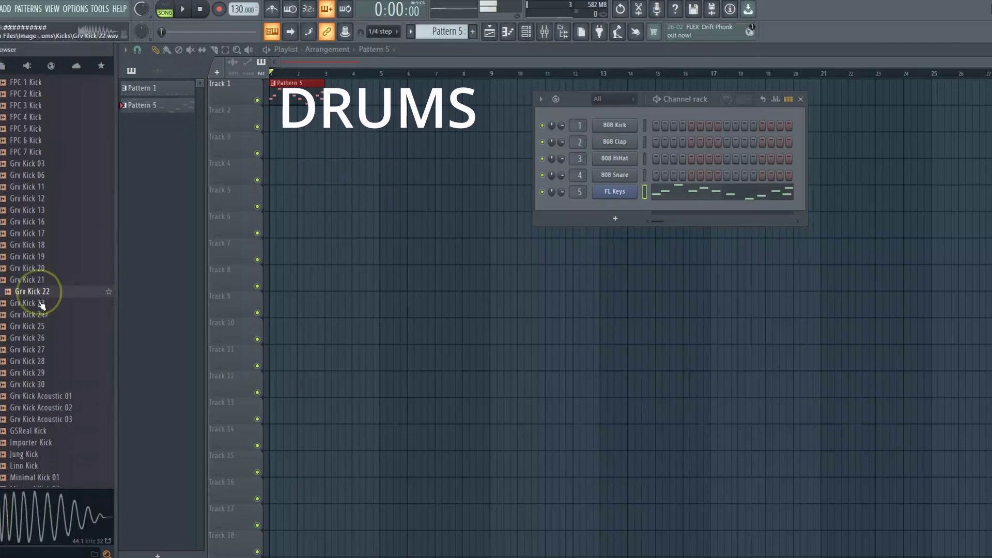
left_click(40, 281)
left_click(37, 292)
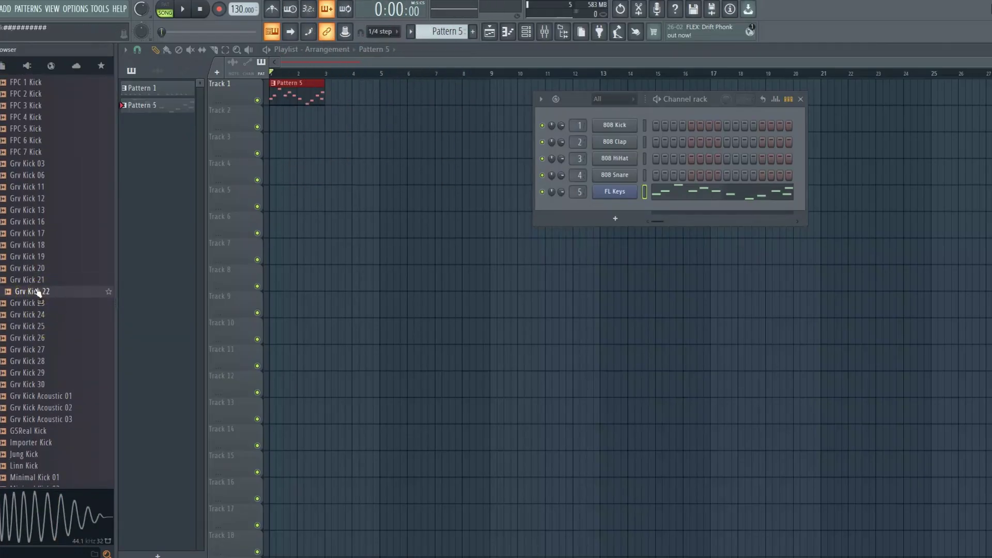
left_click_drag(37, 292, 618, 217)
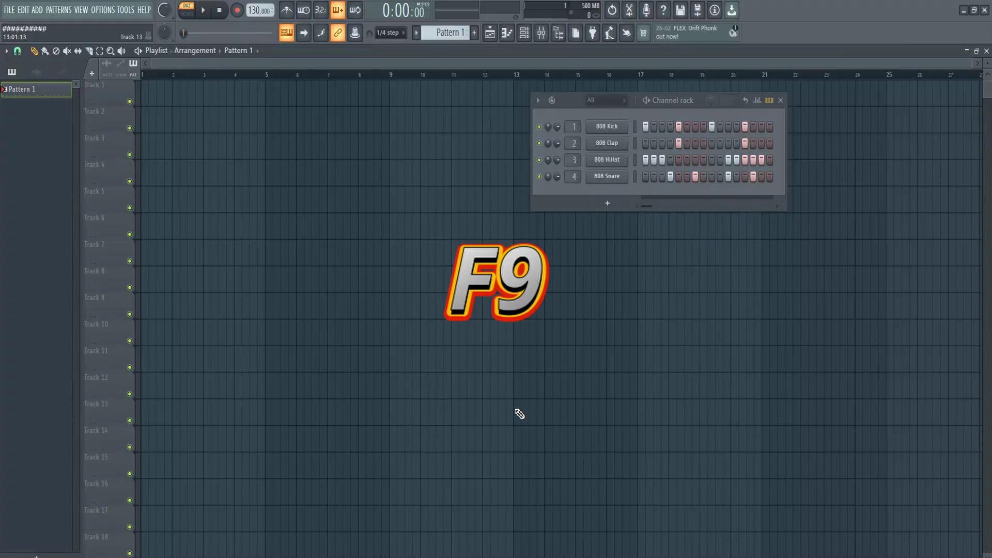
- Open the Mixer, and toggle it closed and open again
key("F9")
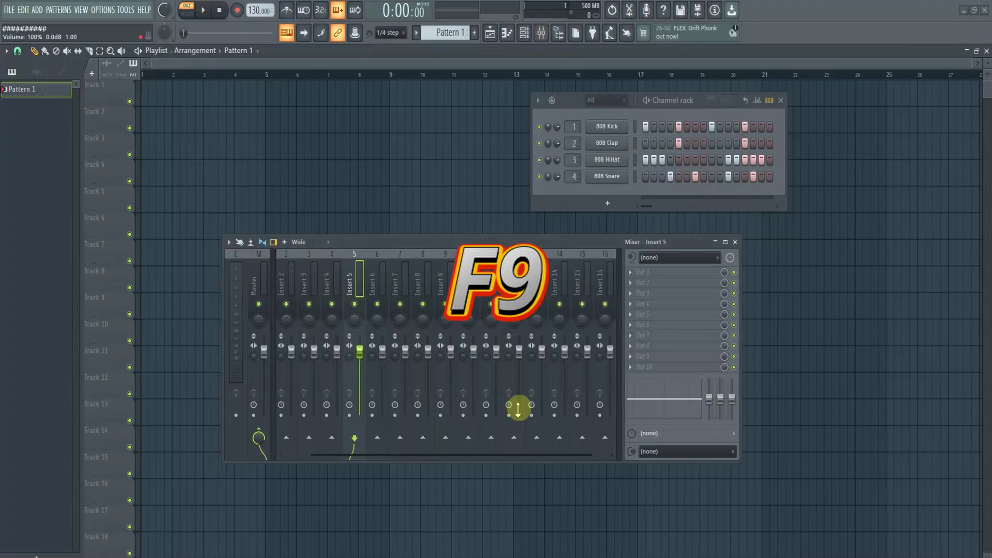
left_click(548, 40)
left_click(548, 40)
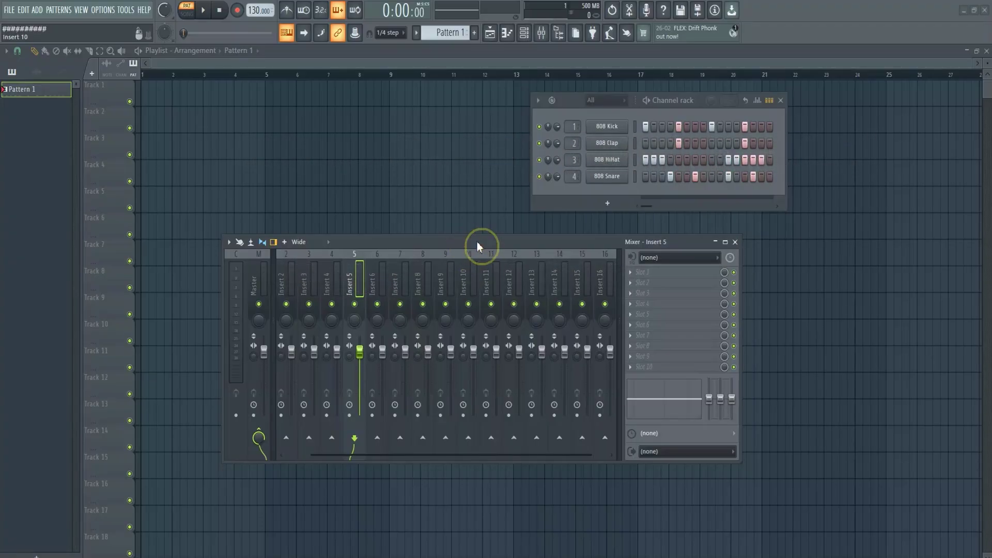
- Add an FL Keys instrument as a new channel in the Channel rack
left_click(608, 204)
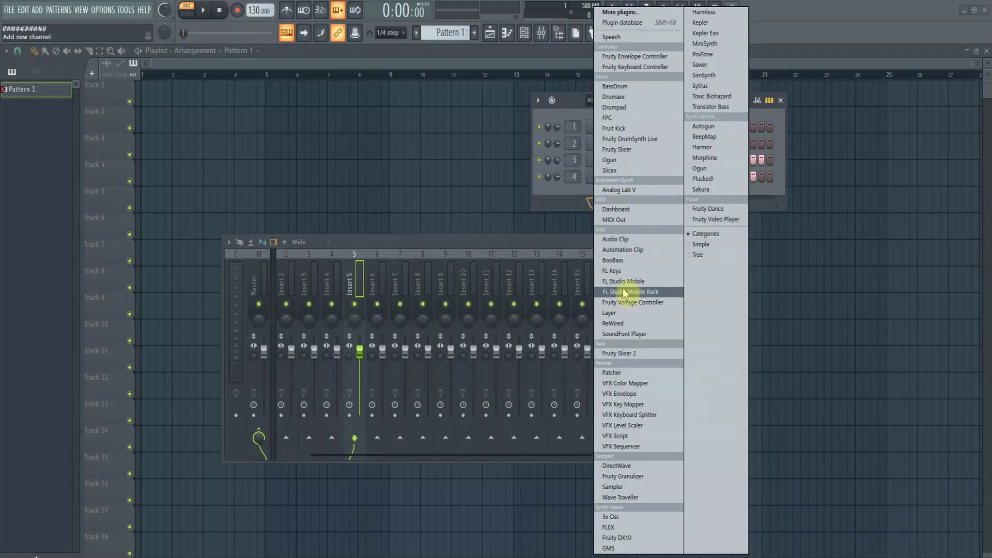
left_click(623, 271)
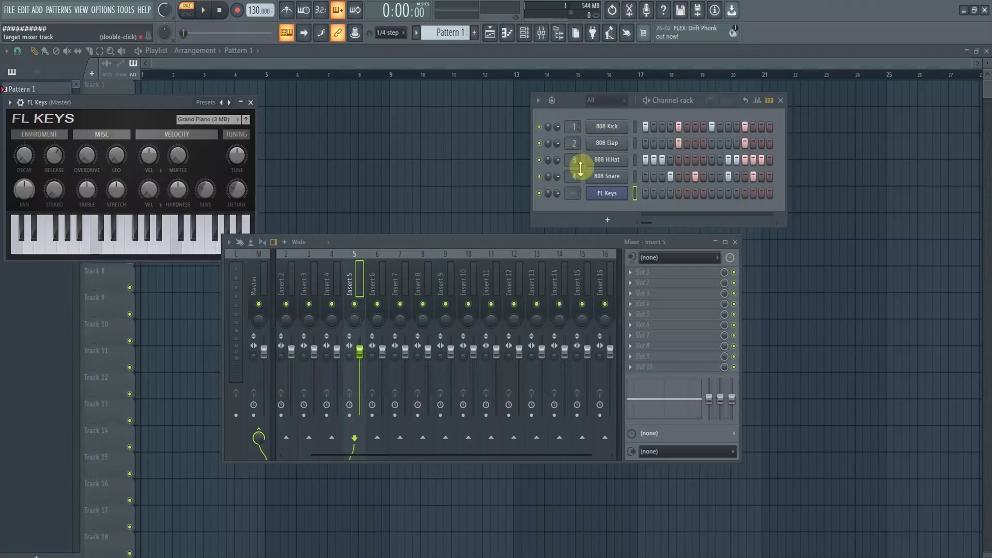
- Preview the drum pattern playing through the mixer tracks and stop playback
scroll(325, 261, "up", 1)
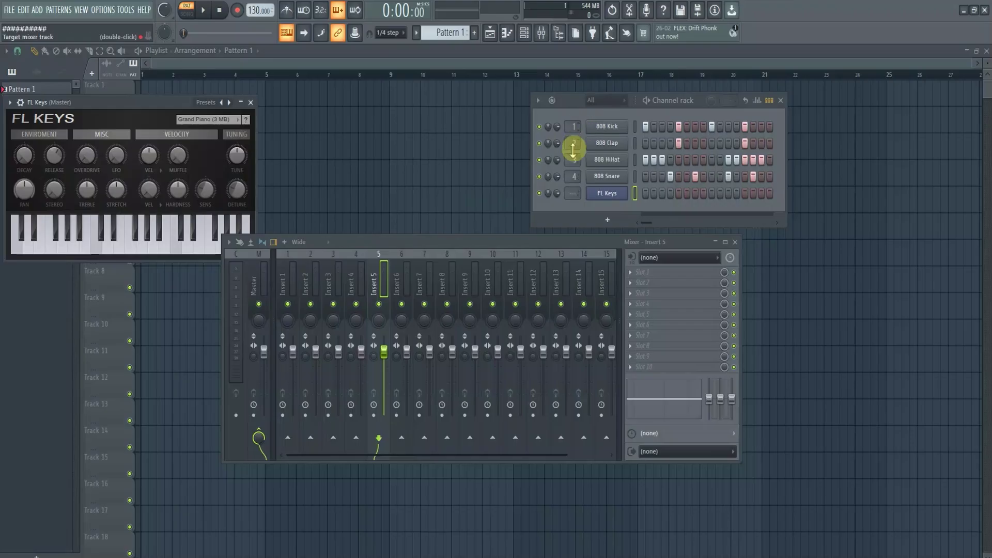
left_click(510, 248)
key("space")
key("space")
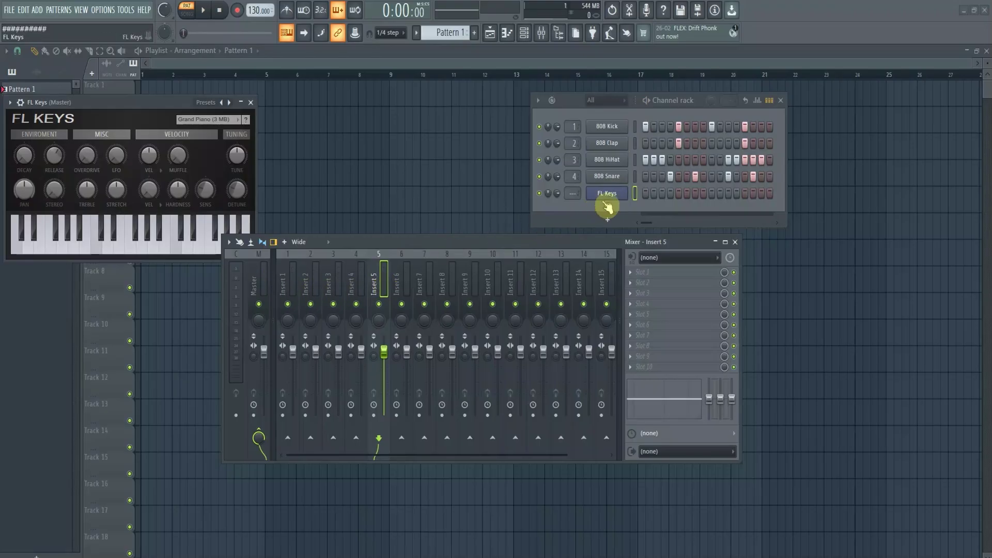
- Route the FL Keys channel to mixer track 5 and switch to Pattern 5
left_click(560, 196)
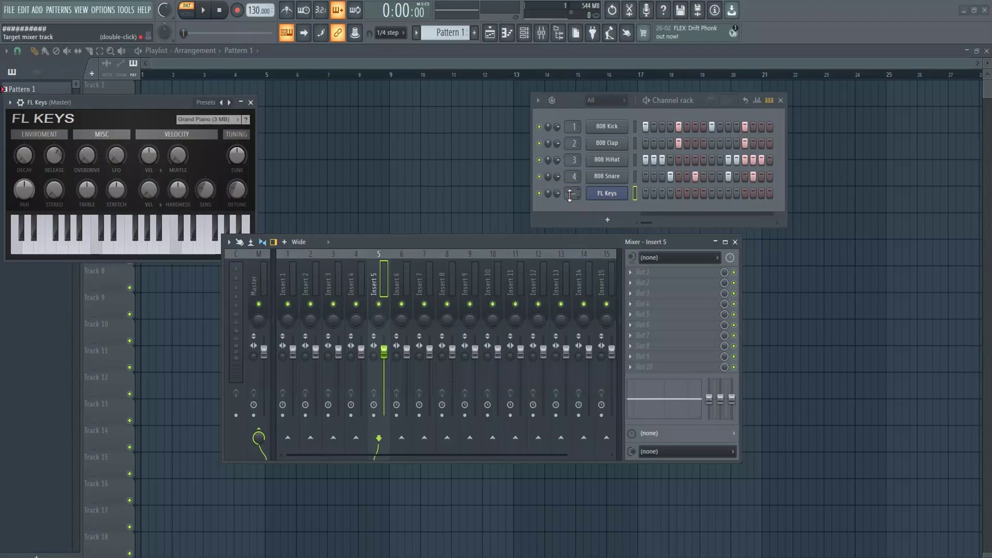
scroll(569, 194, "up", 6)
scroll(569, 194, "down", 6)
scroll(569, 195, "up", 5)
scroll(569, 195, "down", 5)
scroll(568, 195, "up", 6)
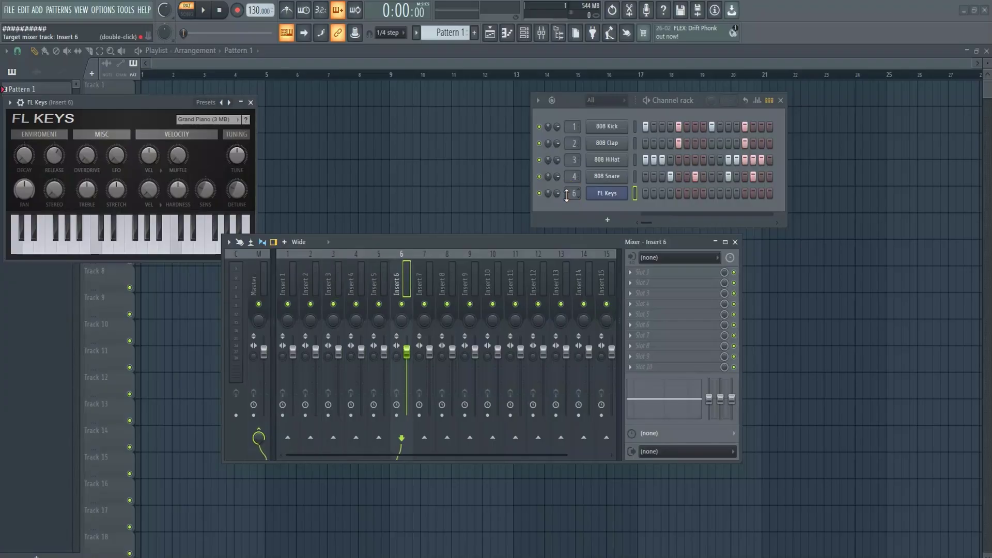
scroll(566, 195, "down", 1)
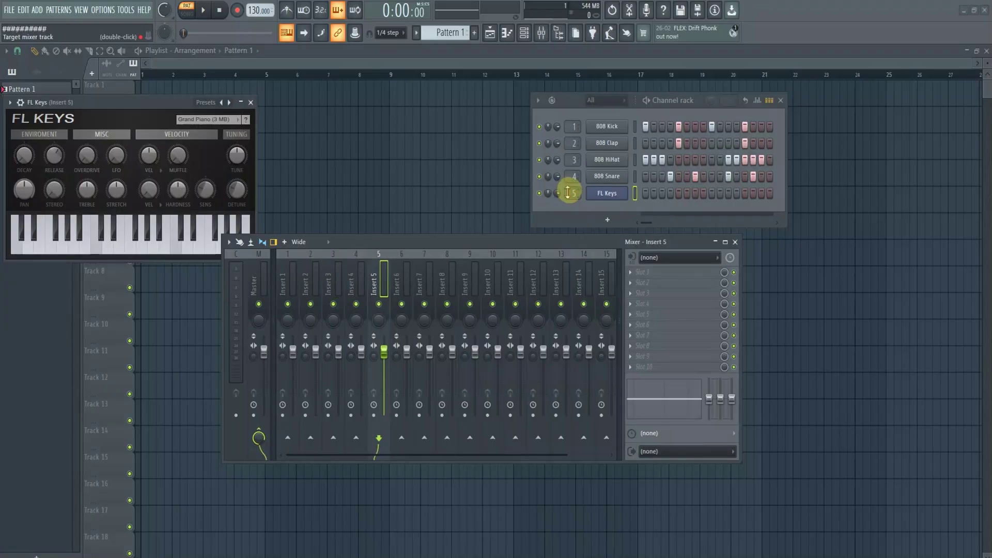
scroll(567, 192, "up", 7)
scroll(568, 192, "down", 11)
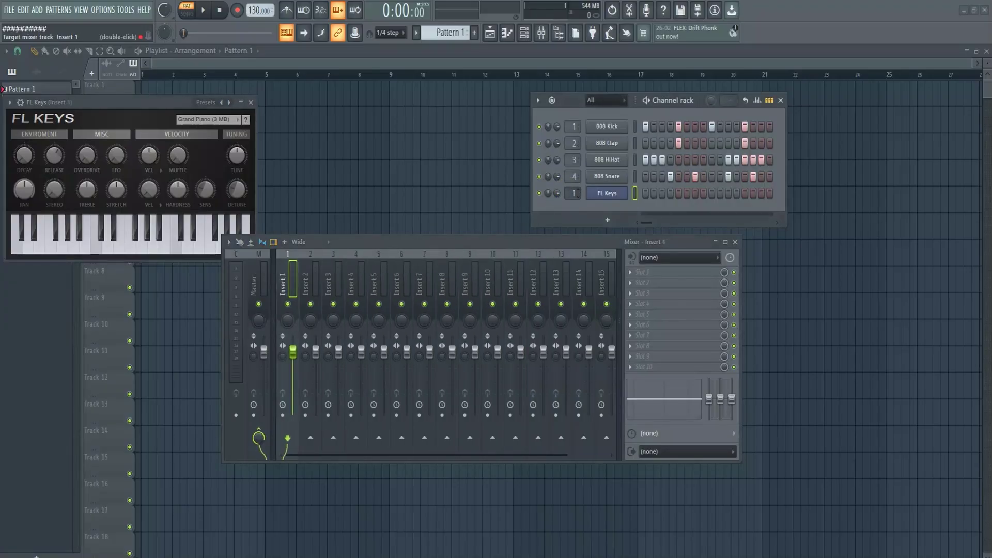
scroll(567, 193, "up", 8)
scroll(567, 193, "down", 5)
scroll(567, 193, "up", 3)
scroll(567, 192, "down", 2)
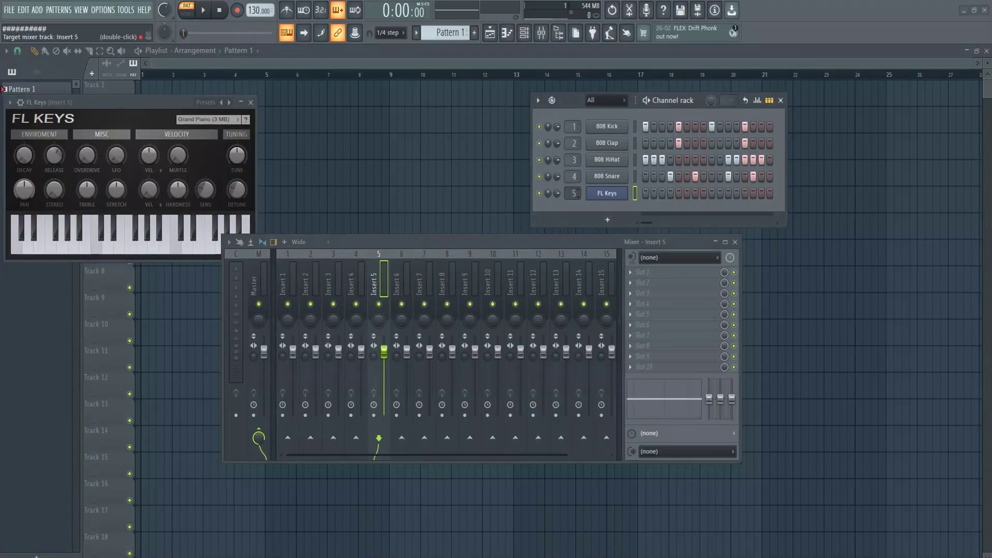
scroll(567, 192, "up", 3)
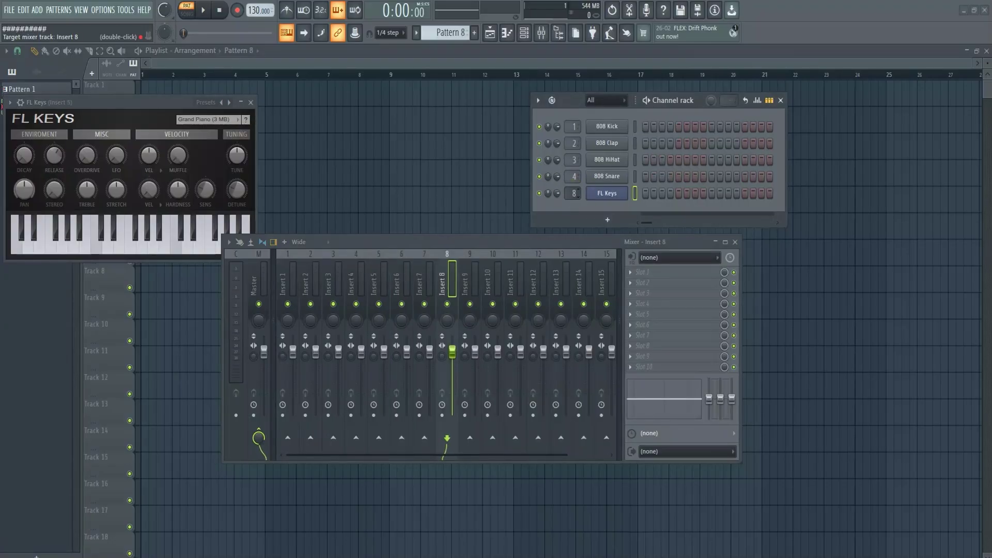
scroll(571, 191, "down", 3)
- Close the FL Keys plugin window and open the FL Keys channel in the piano roll
left_click_drag(476, 238, 474, 233)
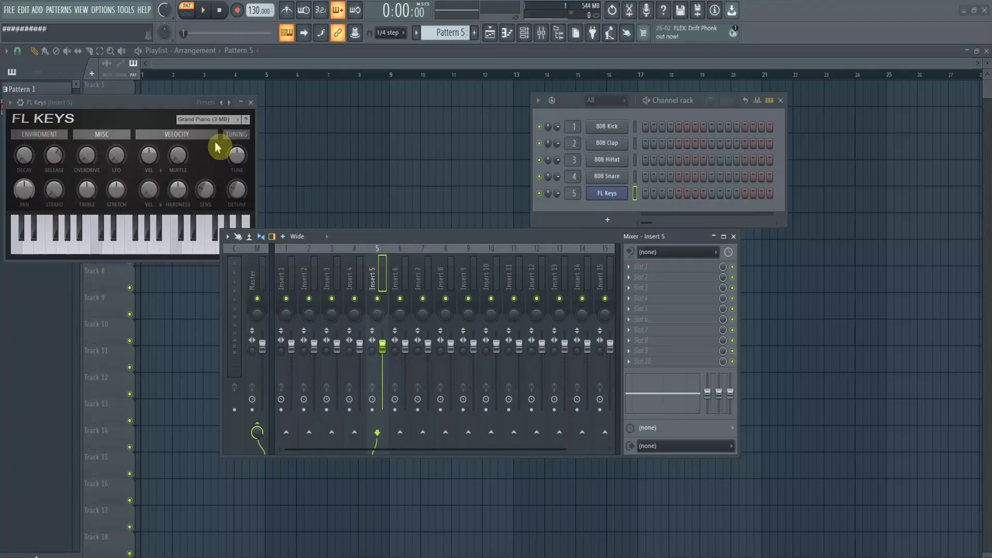
left_click(251, 102)
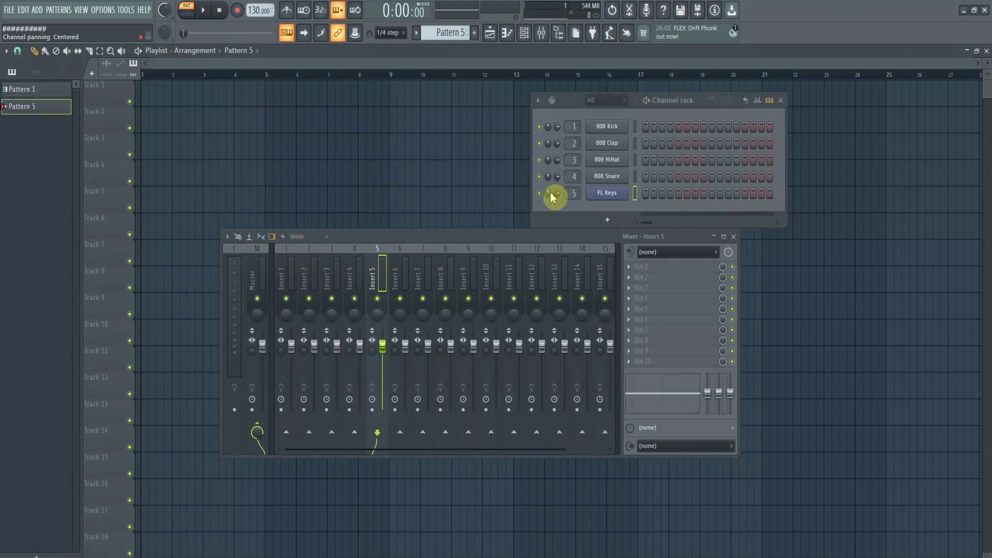
right_click(619, 194)
left_click(646, 194)
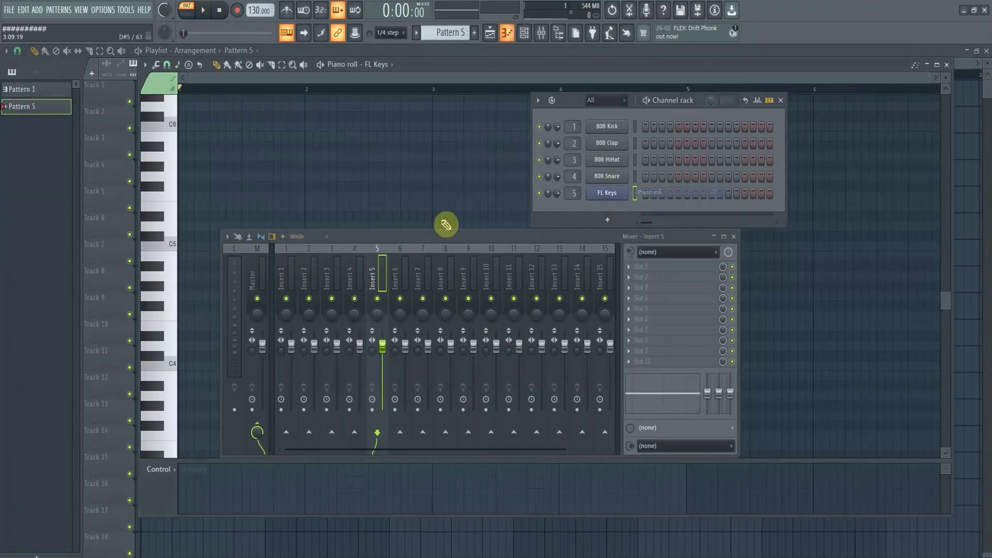
- Draw seven short FL Keys notes from bar 1 into the start of bar 2: F5, G5, B5, G5, A5, G5, F5
left_click(183, 196)
left_click(198, 176)
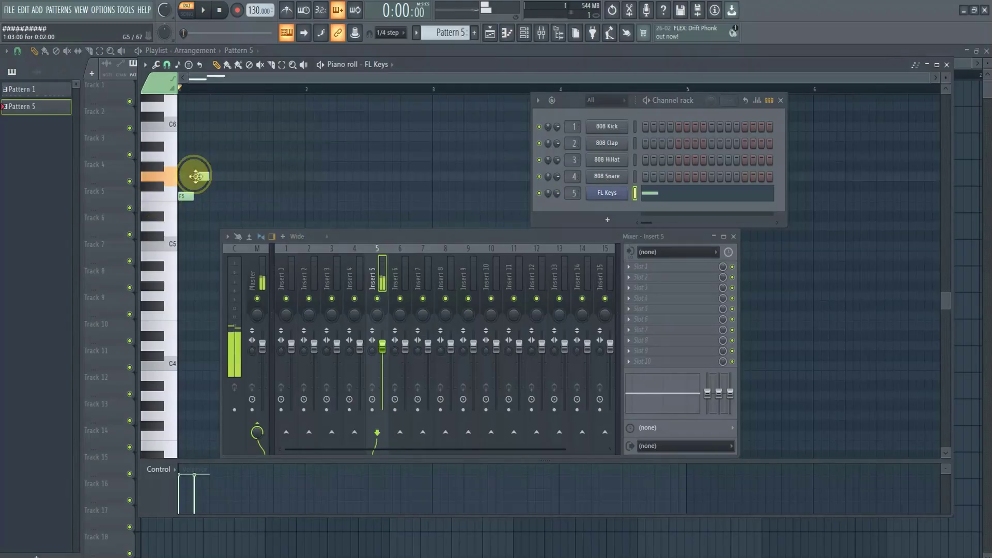
left_click(222, 137)
left_click(246, 177)
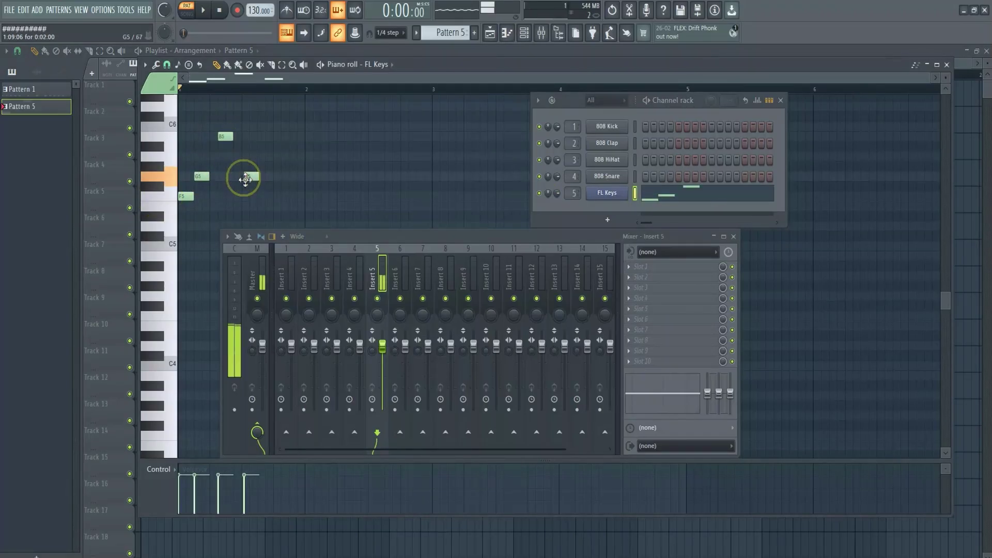
left_click(266, 156)
left_click(288, 176)
left_click(319, 196)
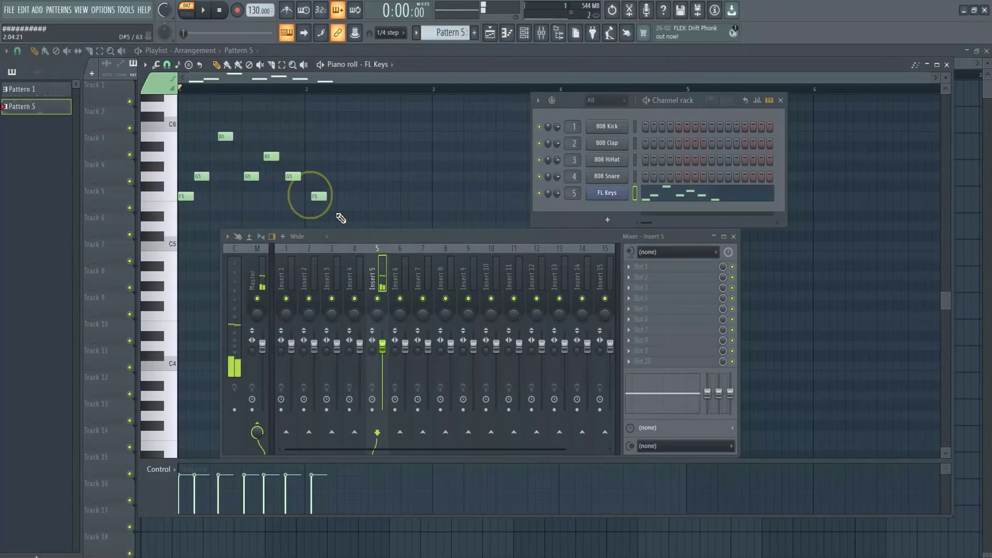
- Add the notes D5, E5, G5, F5 and A5 through the end of bar 2, and close the piano roll
left_click(351, 225)
left_click(368, 205)
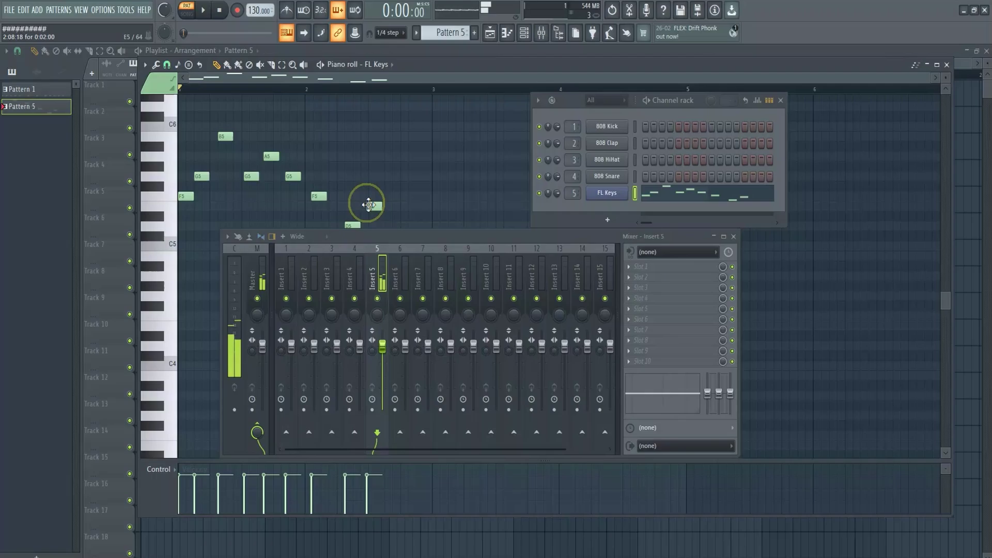
left_click(397, 176)
left_click(417, 196)
left_click(419, 156)
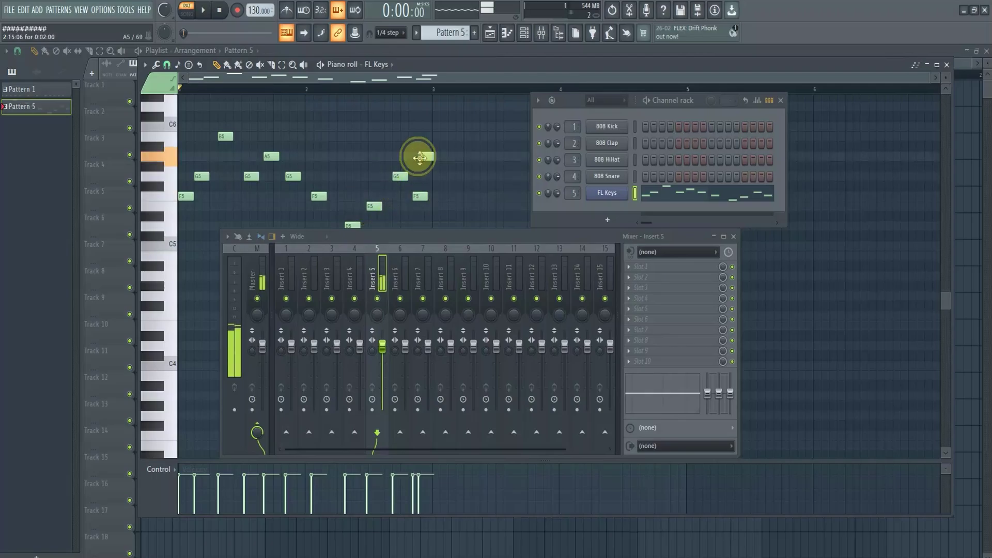
left_click(508, 32)
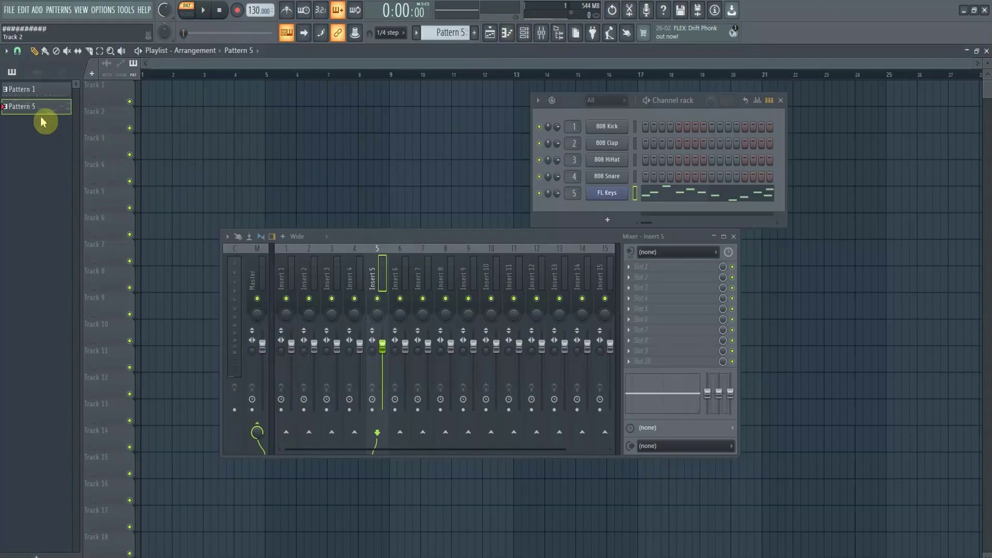
- Place Pattern 5 at bar 1 on Track 1 of the Playlist, switch to song mode and play the arrangement
left_click_drag(33, 115, 139, 83)
left_click(187, 14)
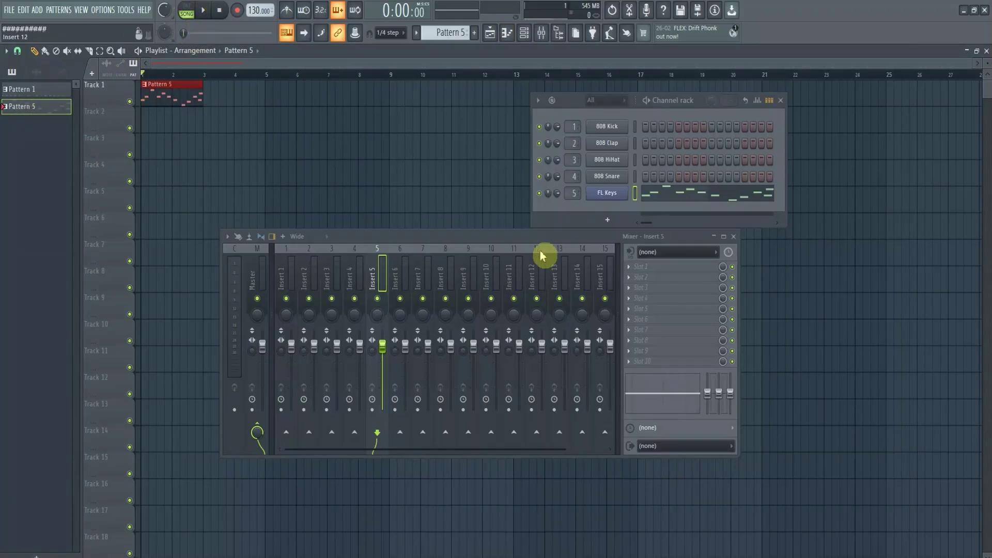
key("space")
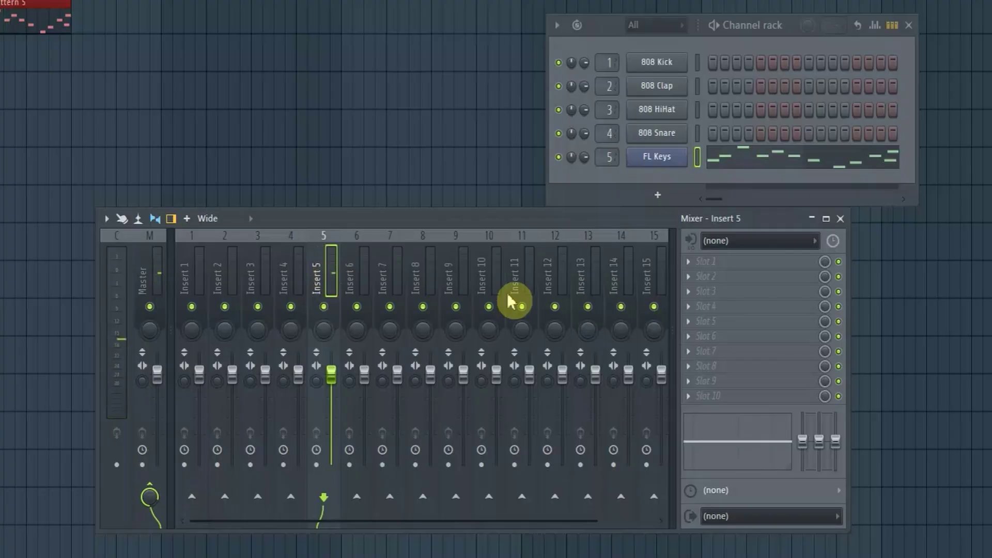
- Load Fruity Reeverb 2 into the first effect slot of Insert 5 and play the song with it
left_click(685, 264)
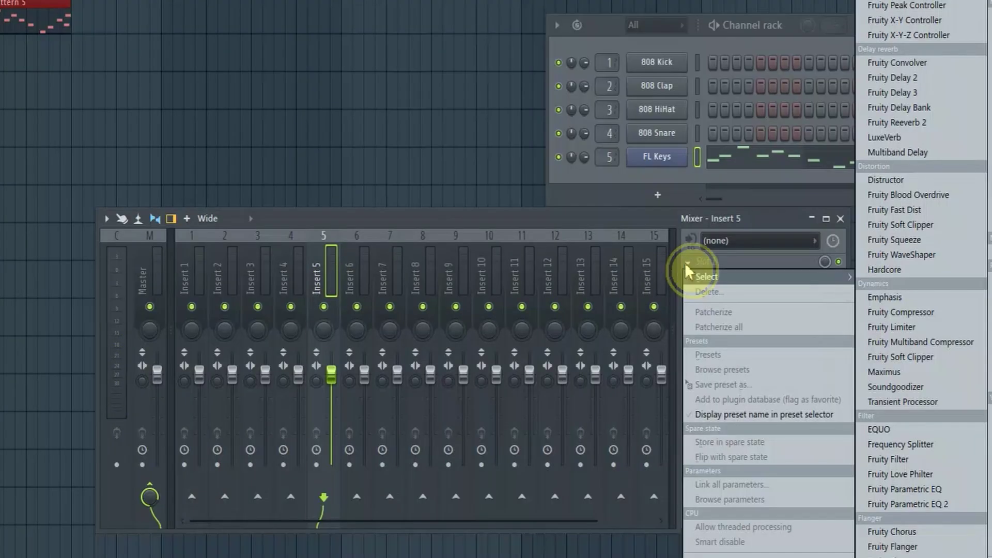
left_click(927, 124)
key("space")
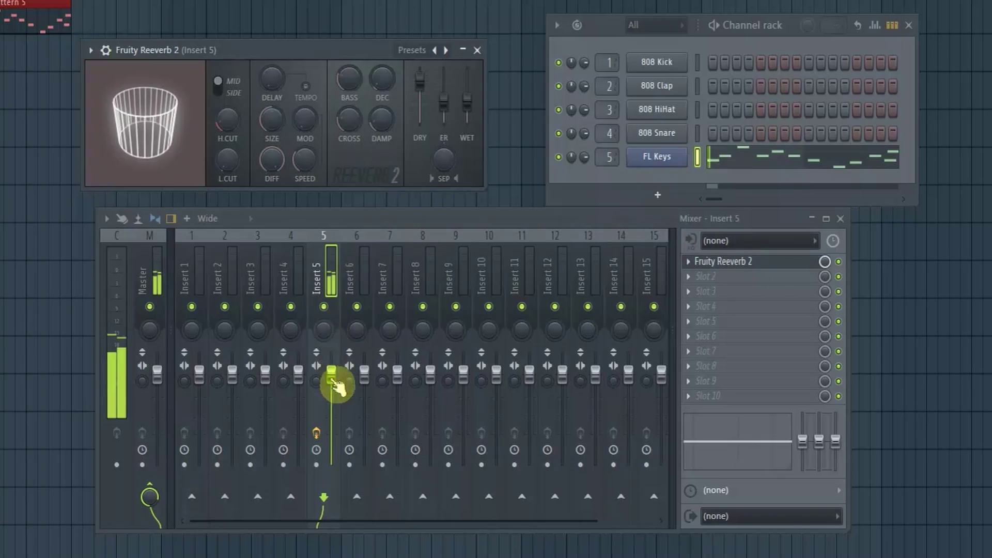
- Lower the Insert 5 volume fader slightly during playback and try its panning knob
mouse_move(332, 373)
left_mouse_down()
mouse_move(331, 398)
mouse_move(332, 389)
left_mouse_up()
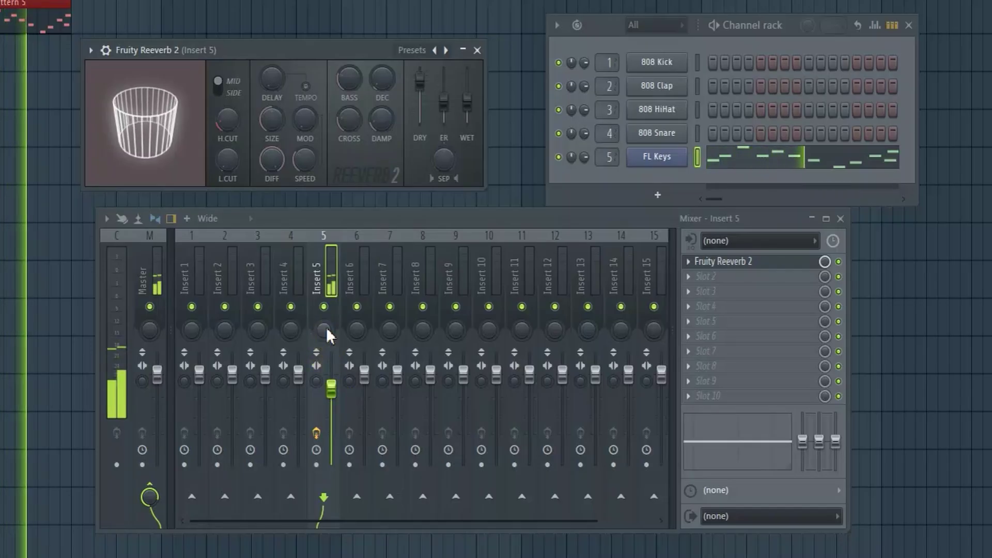
mouse_move(326, 327)
left_mouse_down()
mouse_move(327, 356)
mouse_move(327, 297)
mouse_move(326, 341)
mouse_move(326, 331)
left_mouse_up()
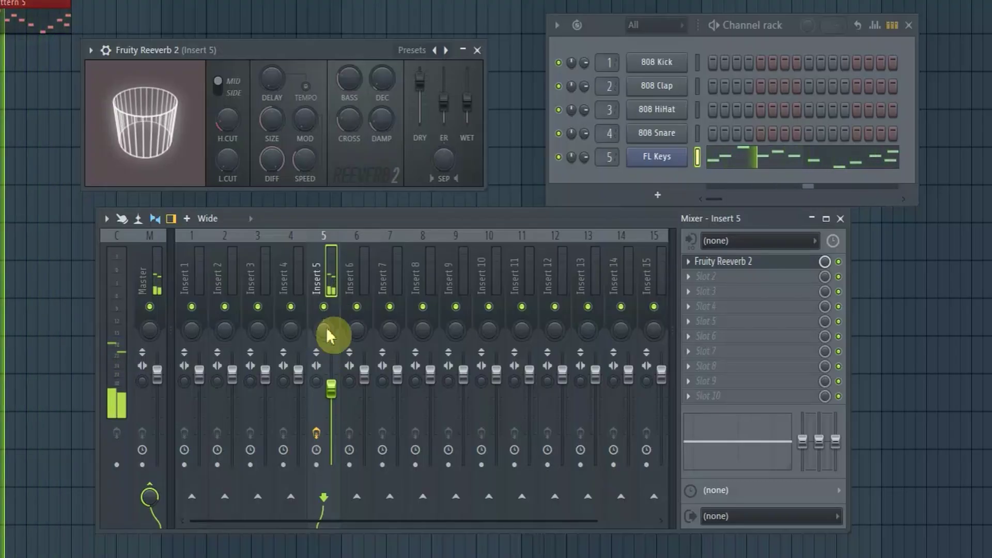
- Add Fruity Delay 3 to the second slot of Insert 5 and adjust its delay time, feedback level and wet amount during playback
left_click(698, 277)
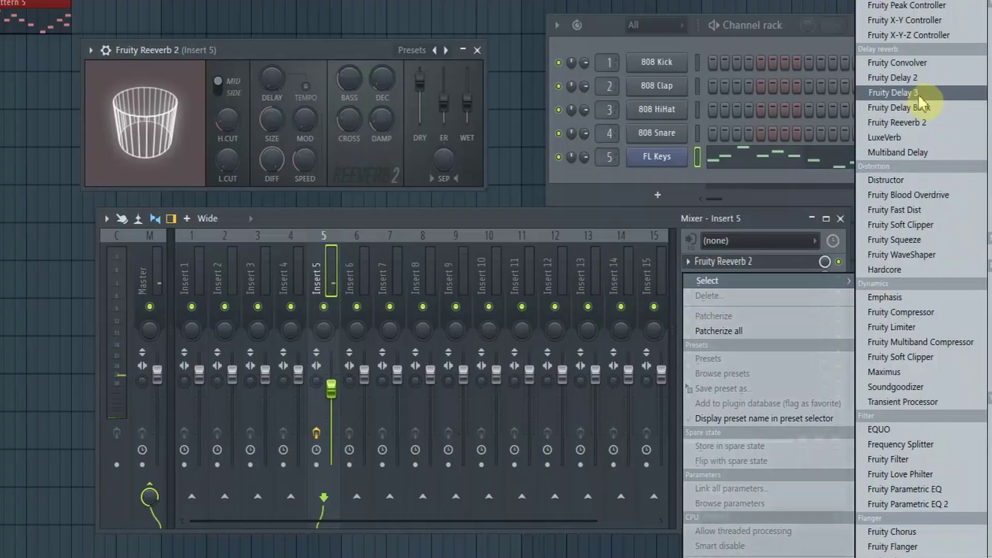
left_click(898, 93)
key("space")
left_click_drag(40, 54, 40, 67)
left_click_drag(277, 52, 277, 68)
left_click_drag(494, 57, 493, 72)
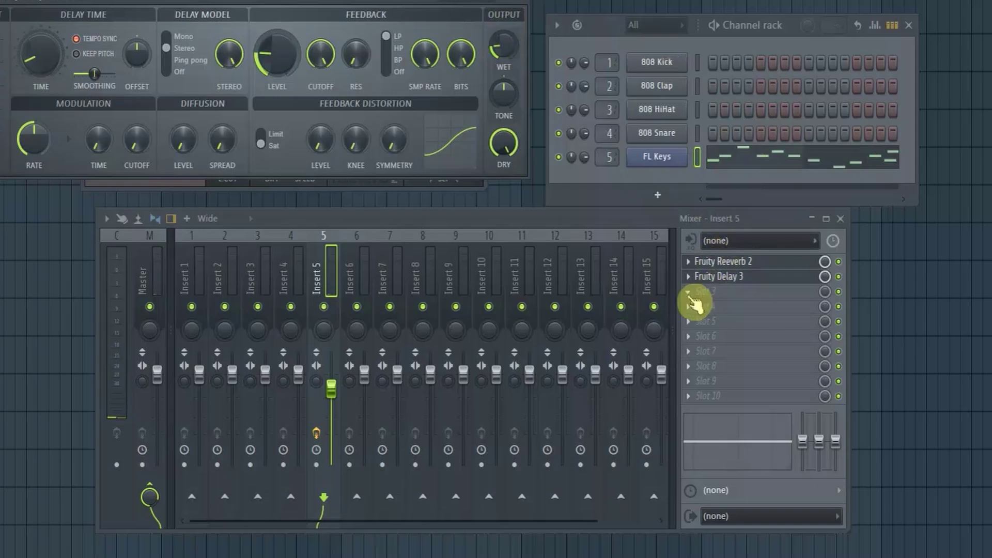
- Load Fruity Parametric EQ 2 into the third effect slot of Insert 5
left_click(693, 300)
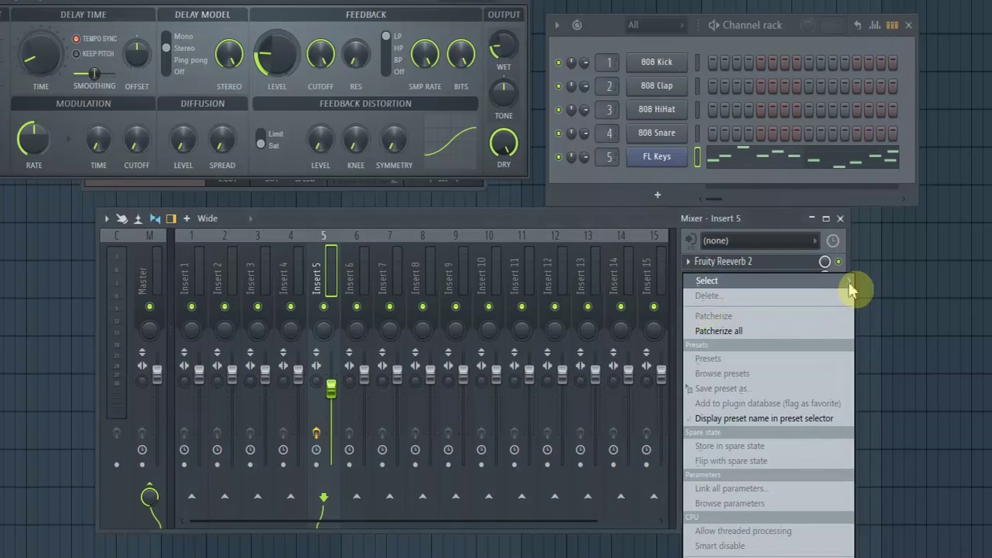
mouse_move(853, 284)
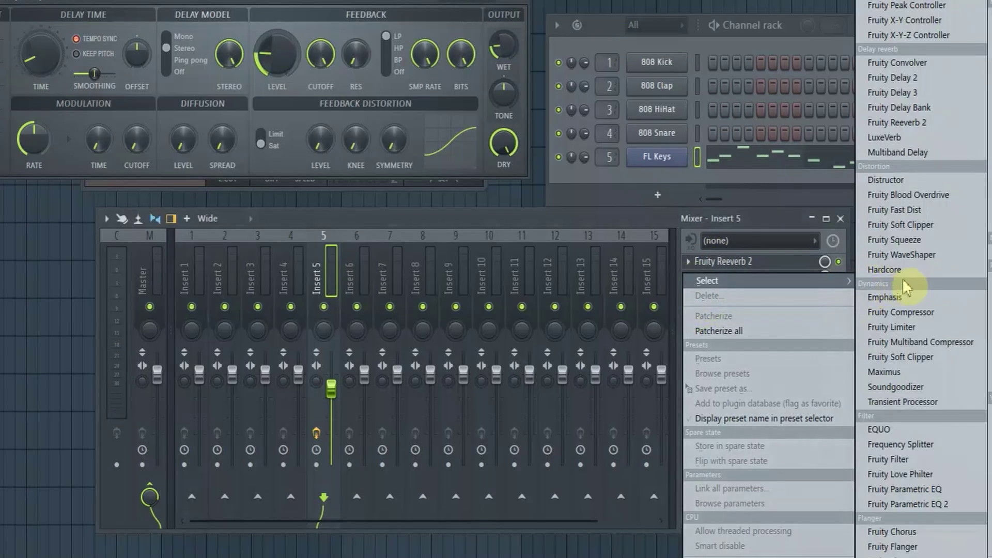
left_click(945, 504)
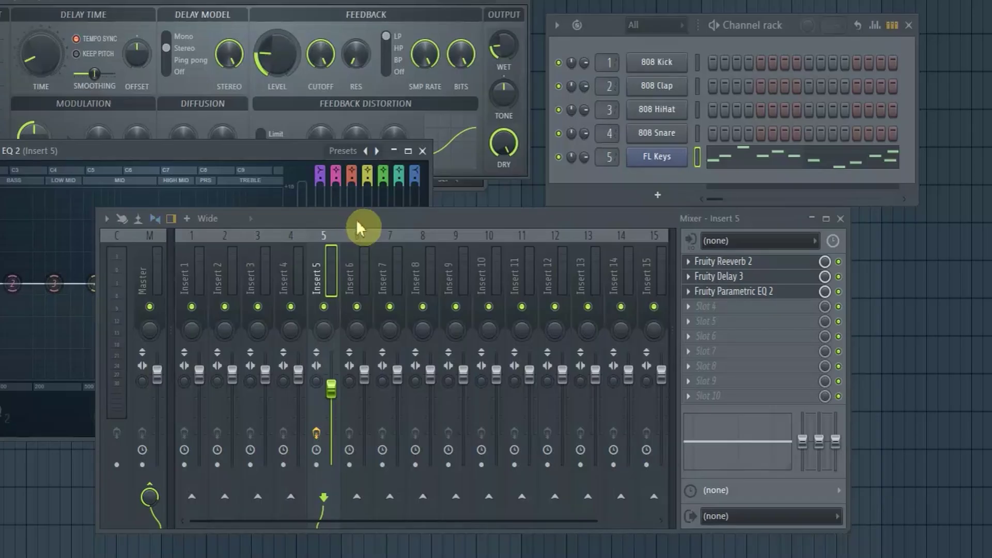
- Move the Mixer clear of the equalizer and boost EQ band 5 at about 4560 Hz
left_click_drag(356, 219, 655, 243)
left_click_drag(141, 283, 204, 244)
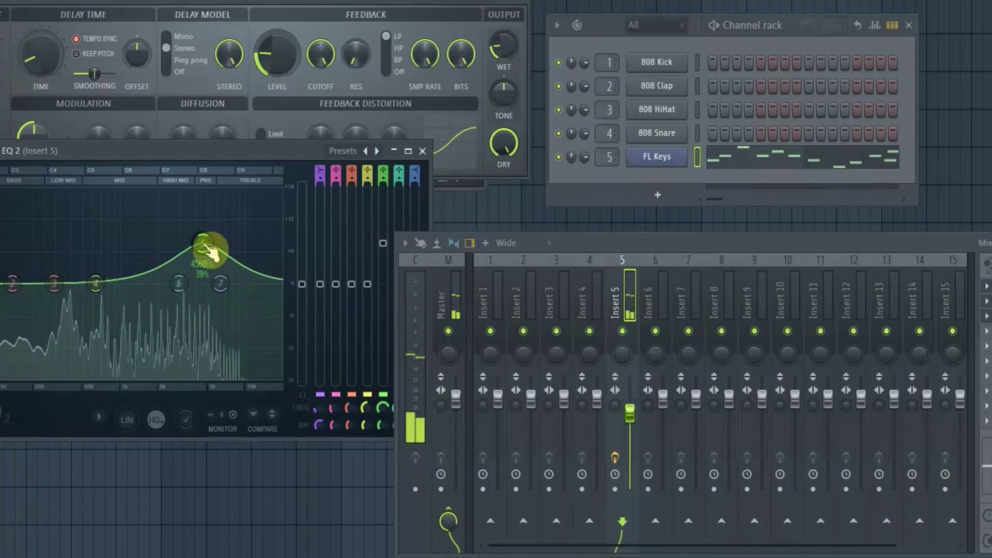
key("space")
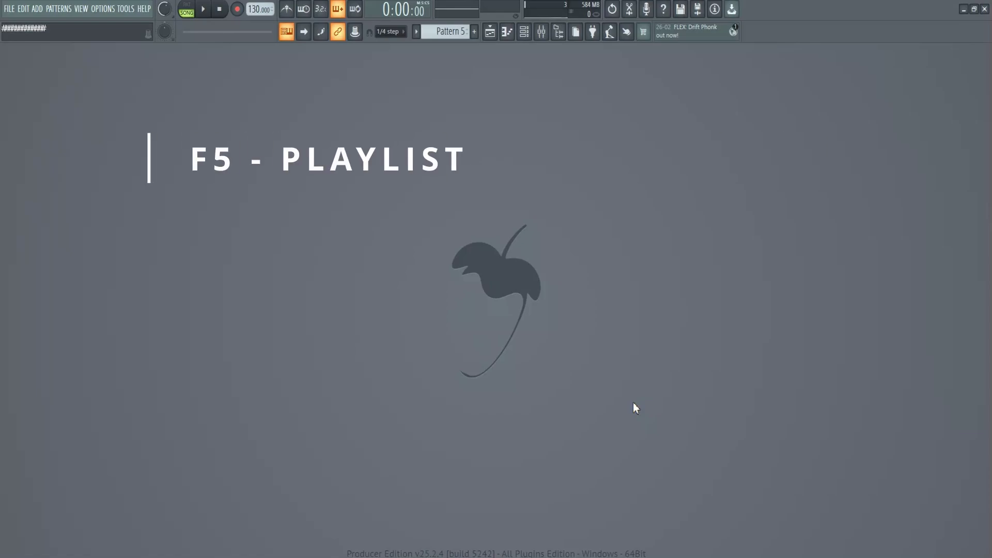
- Open the Playlist, the Channel rack, the piano roll and the Mixer one after another
key("F5")
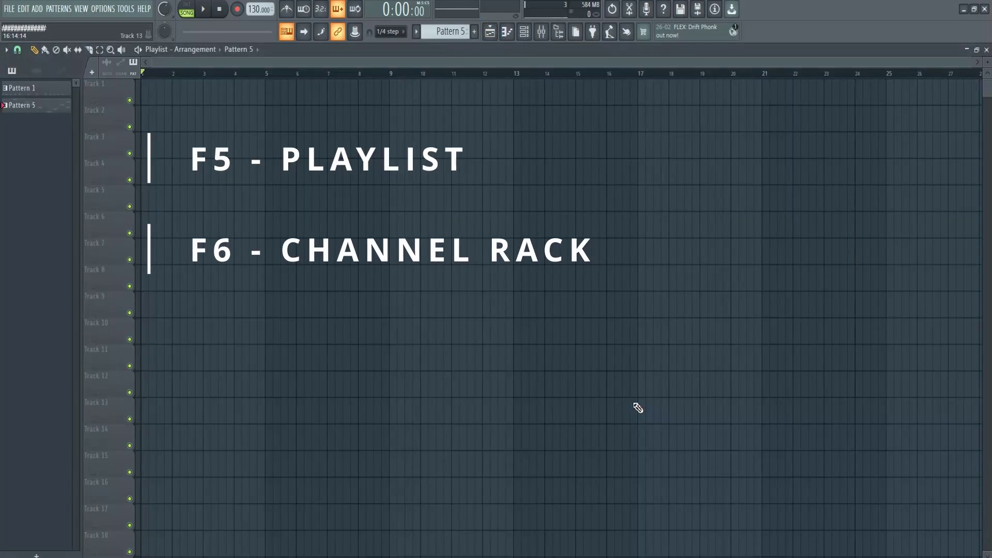
key("F6")
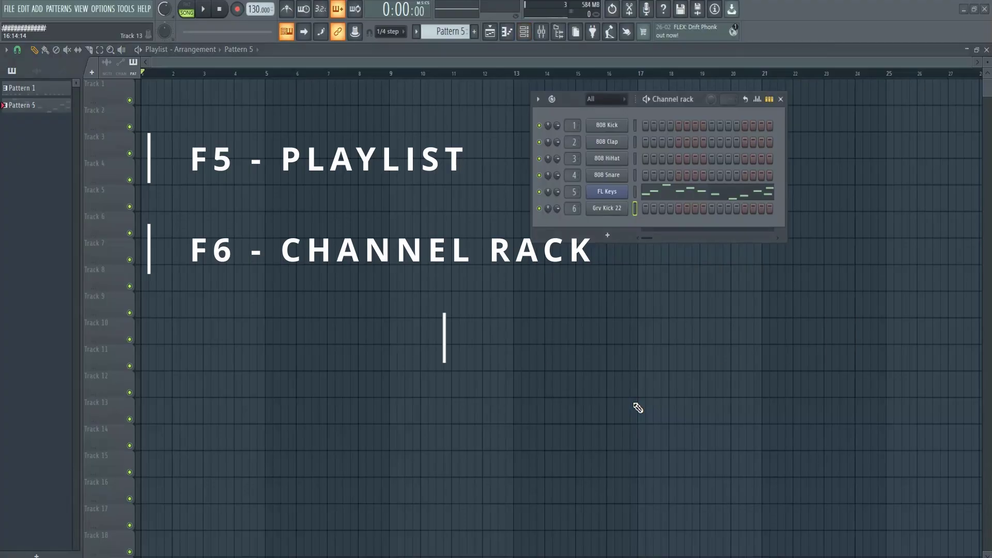
key("F7")
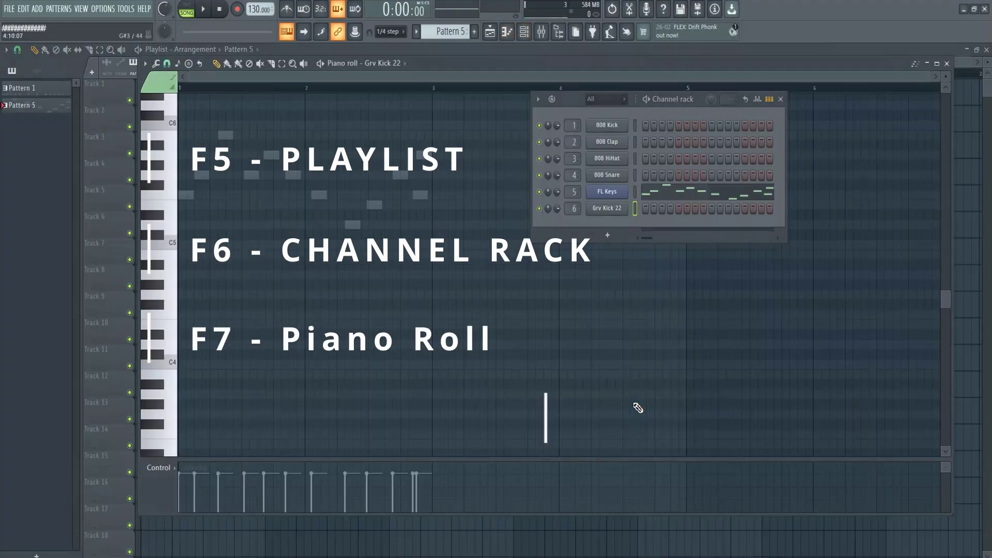
key("F9")
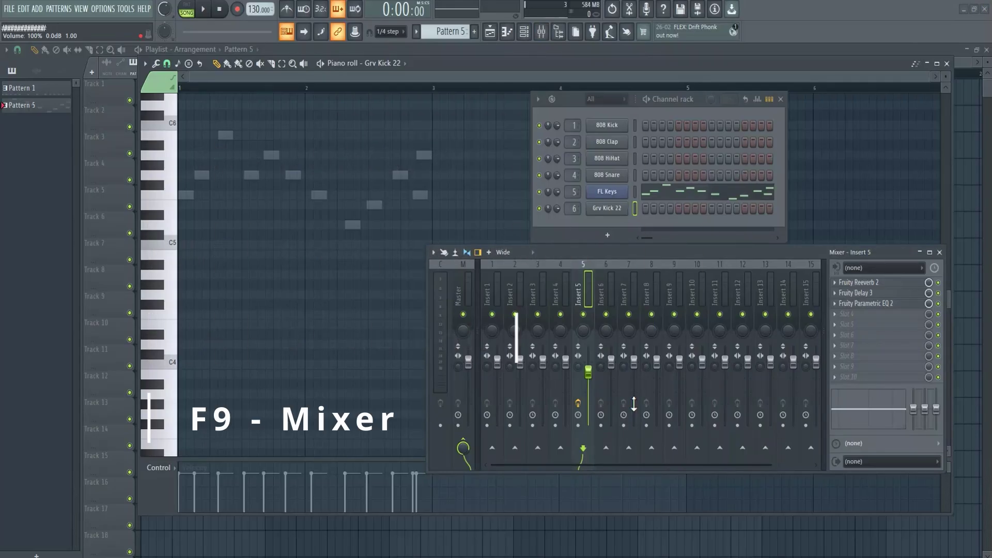
left_click(427, 398)
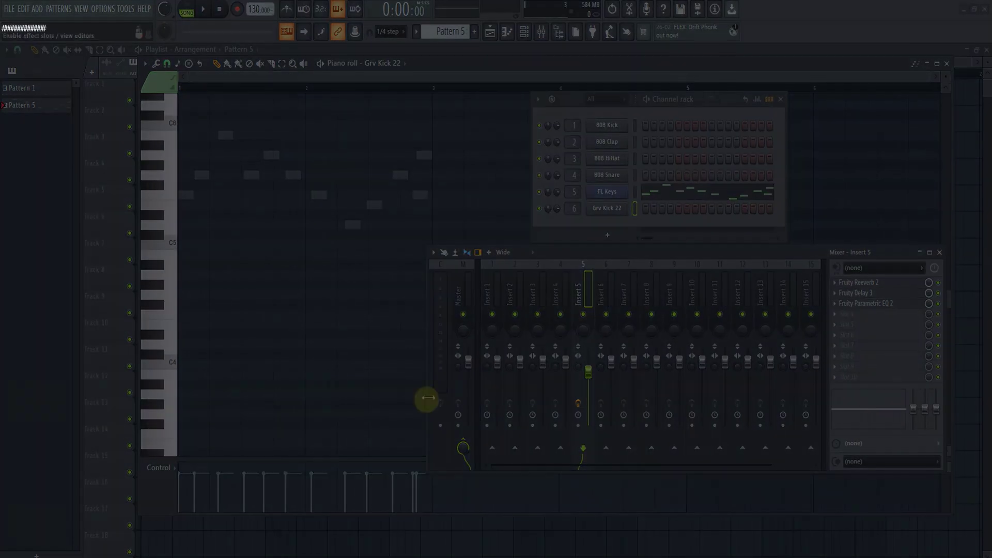